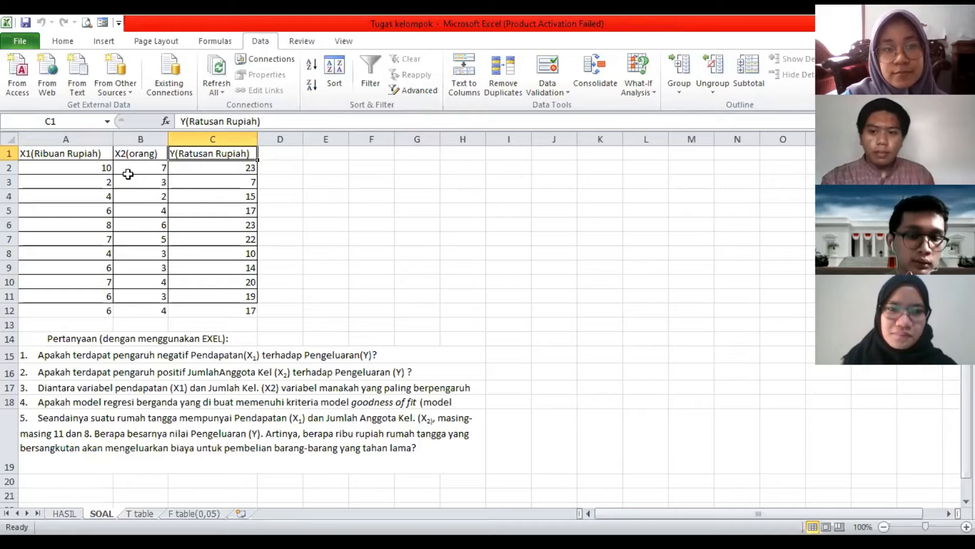
Check the AVERAGE formulas below the X1, X2 and Y columns in row 12 against their data ranges.
left_click(103, 306)
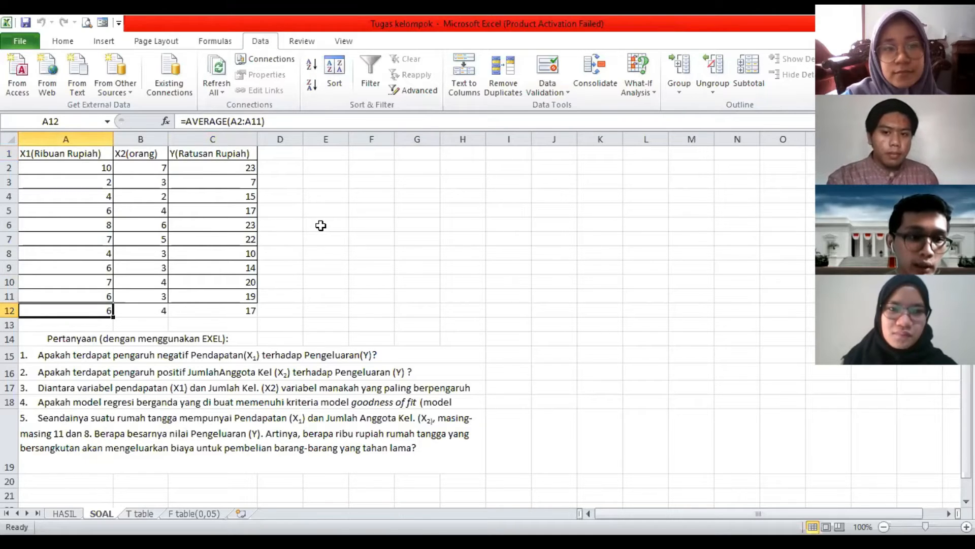
left_click(106, 172)
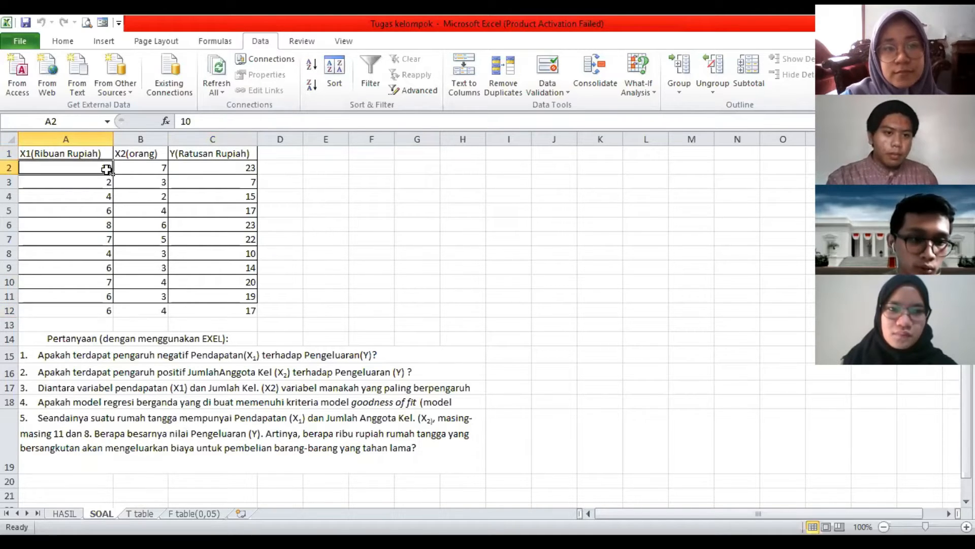
left_click_drag(106, 173, 110, 303)
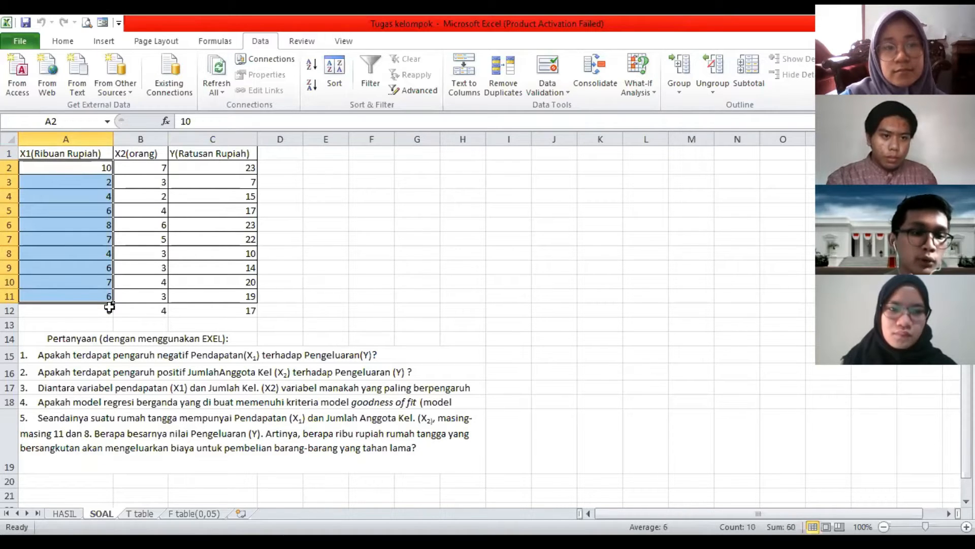
left_click(104, 311)
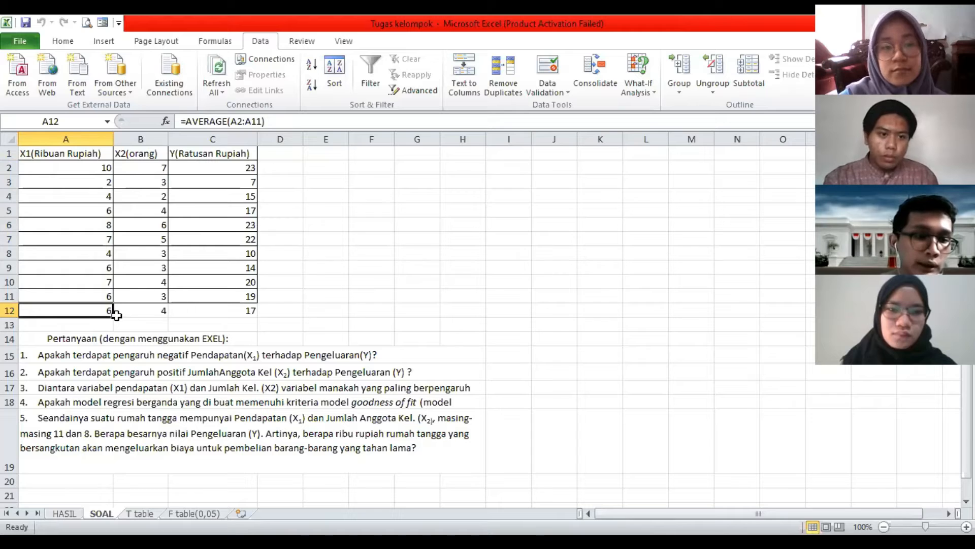
mouse_move(113, 318)
left_mouse_down()
mouse_move(222, 315)
mouse_move(115, 319)
left_mouse_up()
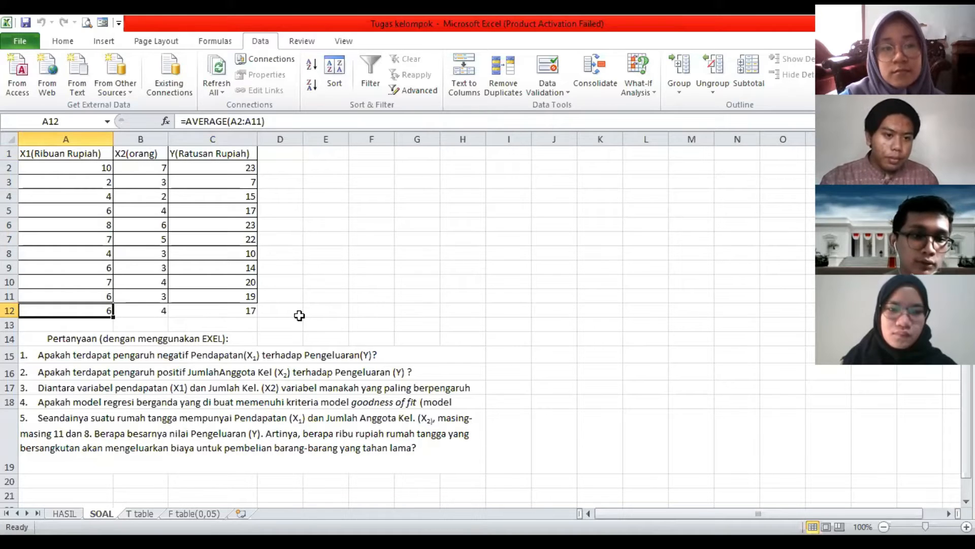
key("Right")
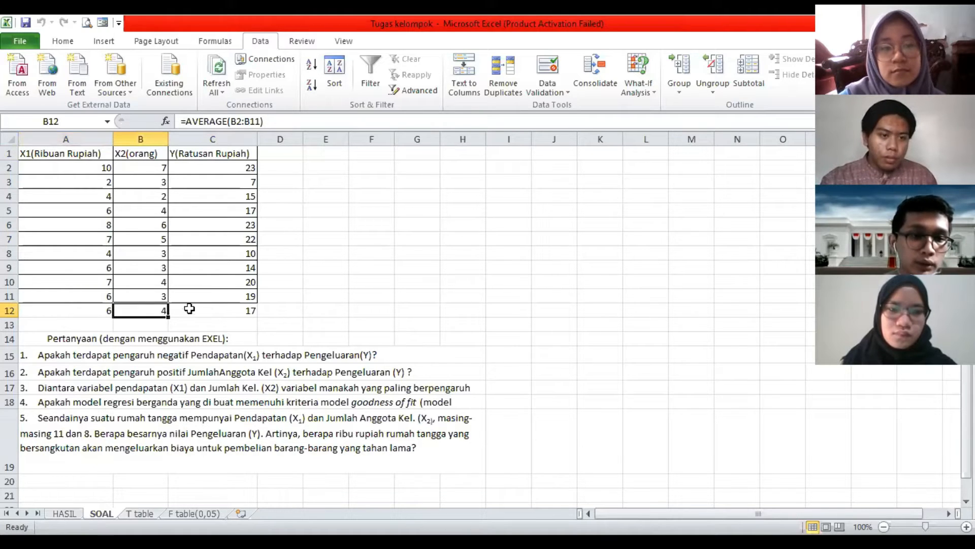
key("Right")
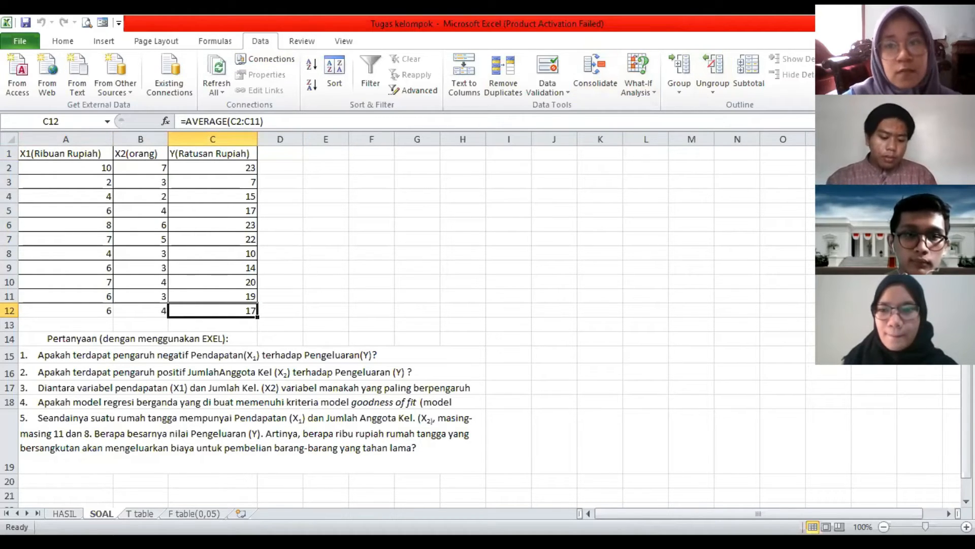
Open the Regression analysis tool and set its Input Y Range to the Y column, $C$1:$C$11.
left_click(861, 58)
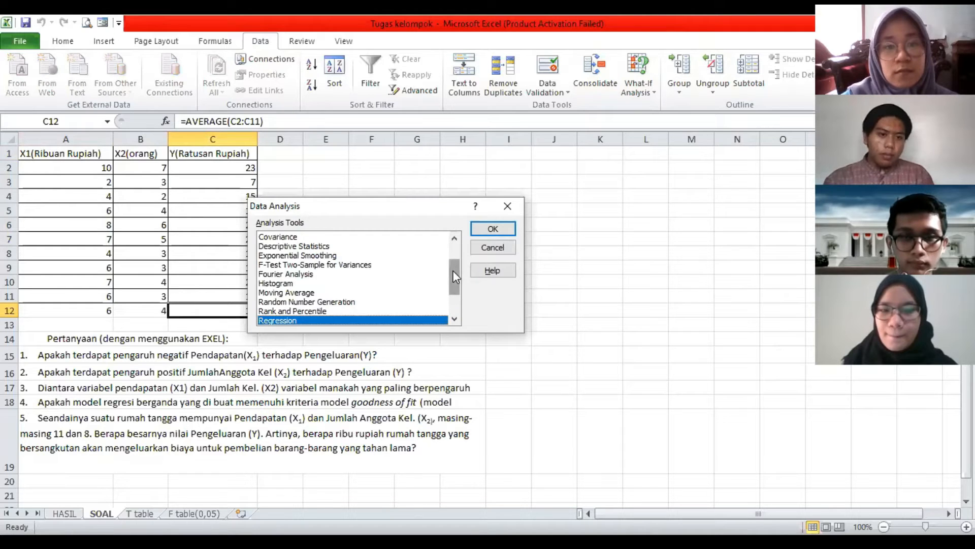
left_click_drag(452, 270, 456, 278)
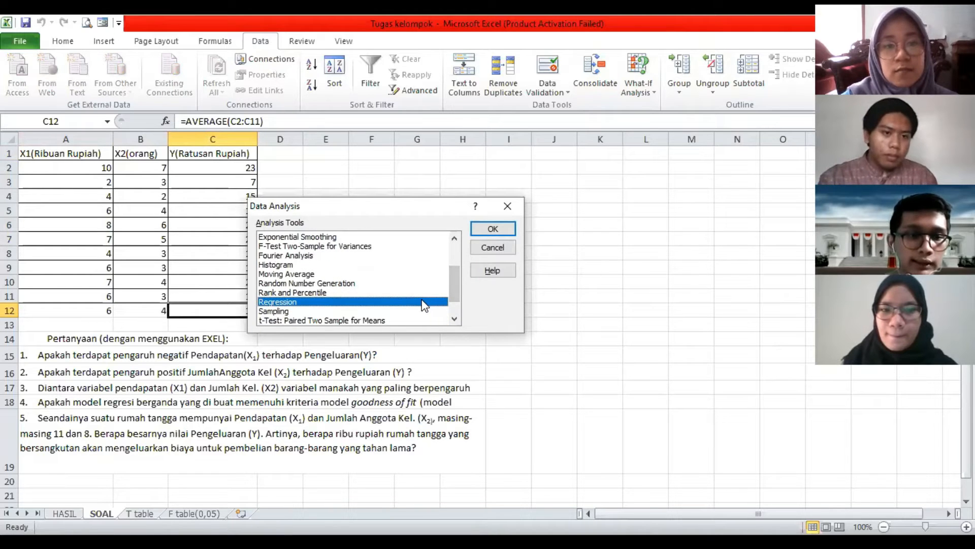
left_click(498, 233)
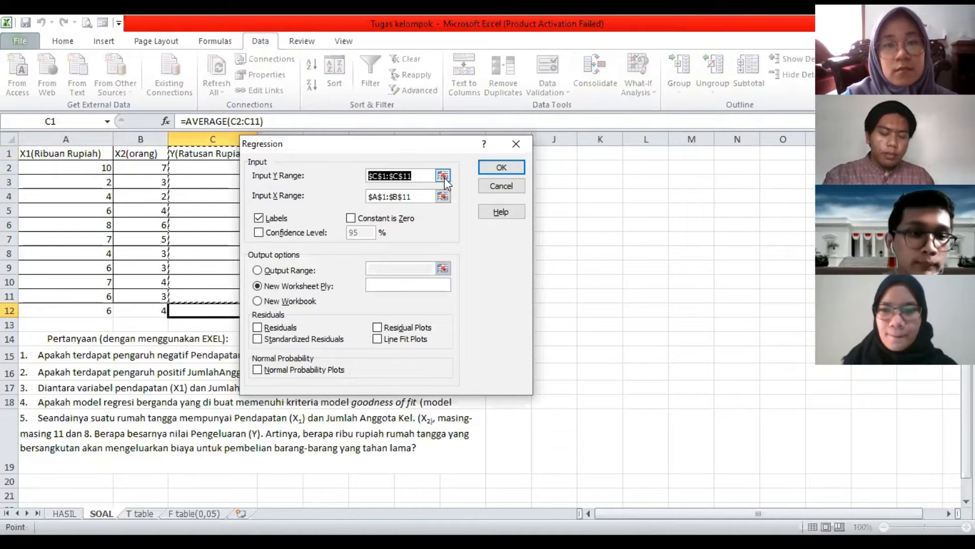
left_click(444, 176)
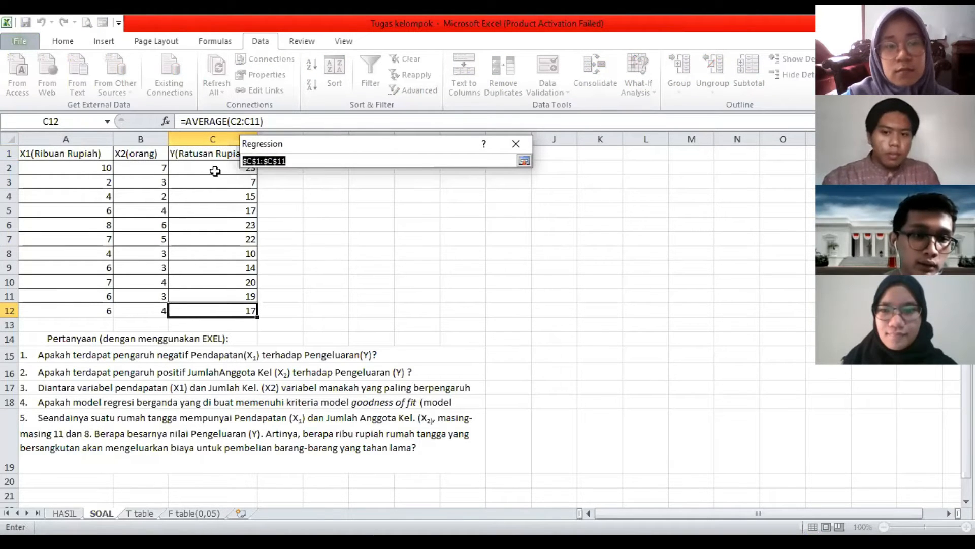
left_click_drag(204, 154, 214, 289)
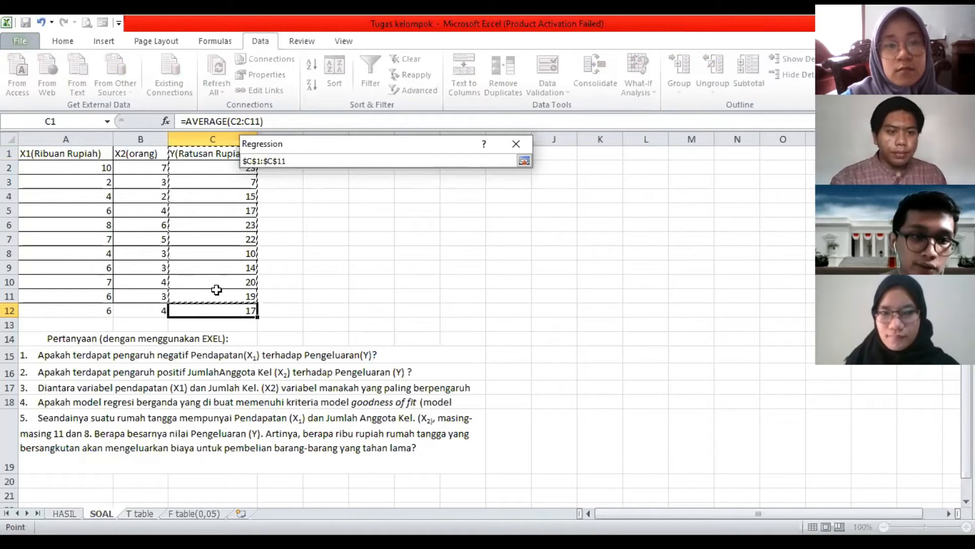
left_click(522, 160)
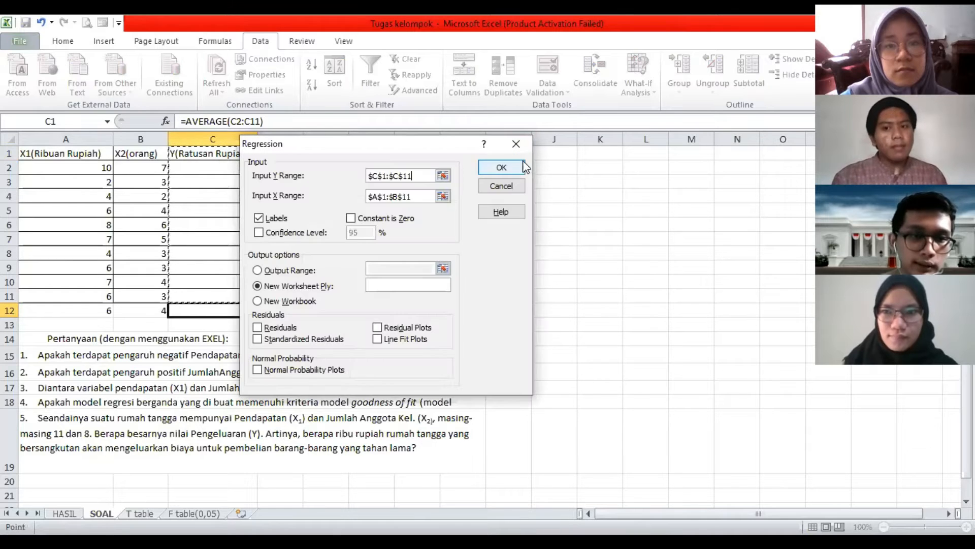
Set the regression's Input X Range to the X1 and X2 columns, $A$1:$B$11, and confirm the setup.
left_click(441, 196)
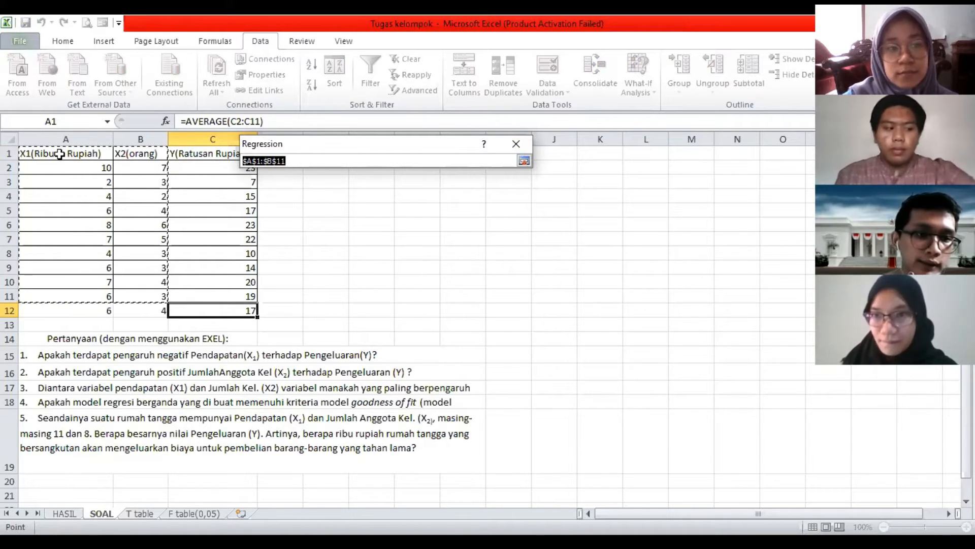
left_click_drag(60, 154, 135, 296)
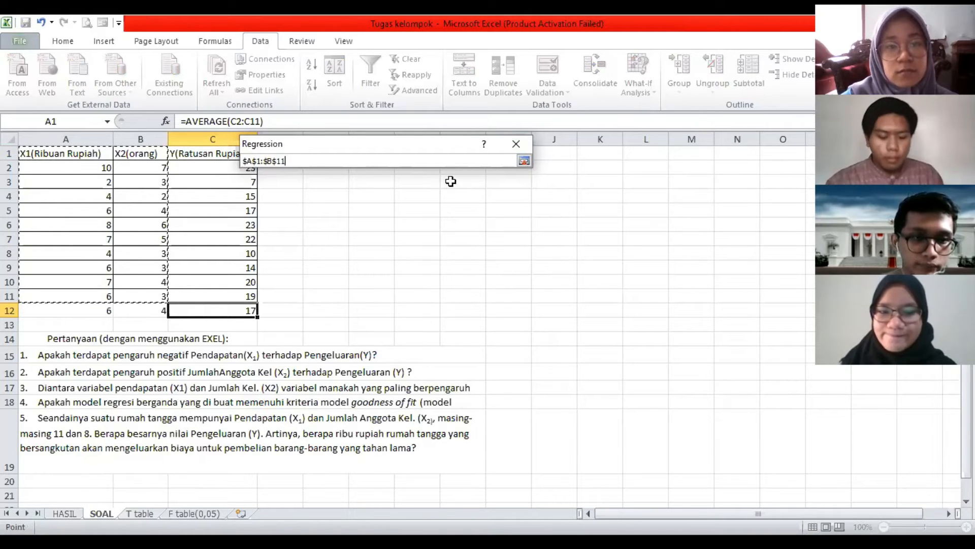
left_click(524, 160)
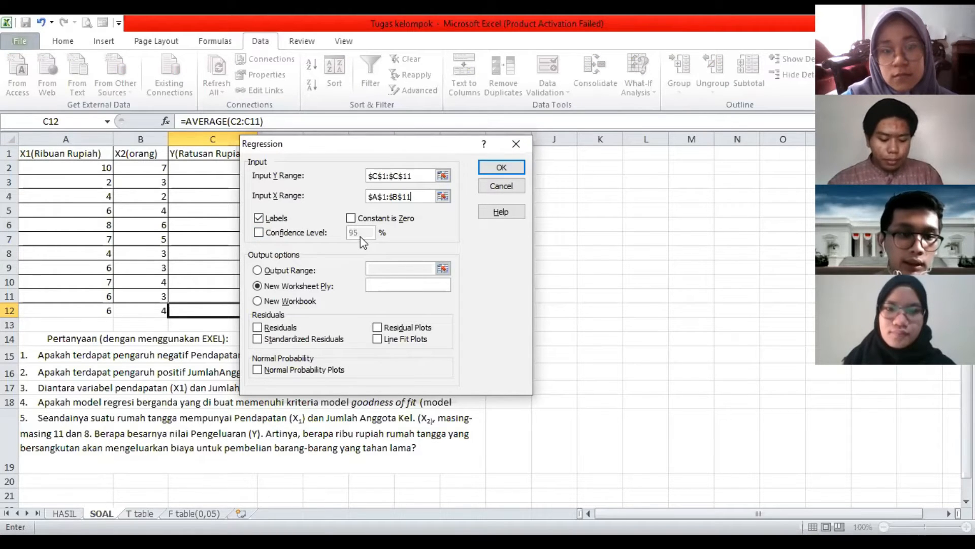
left_click(492, 170)
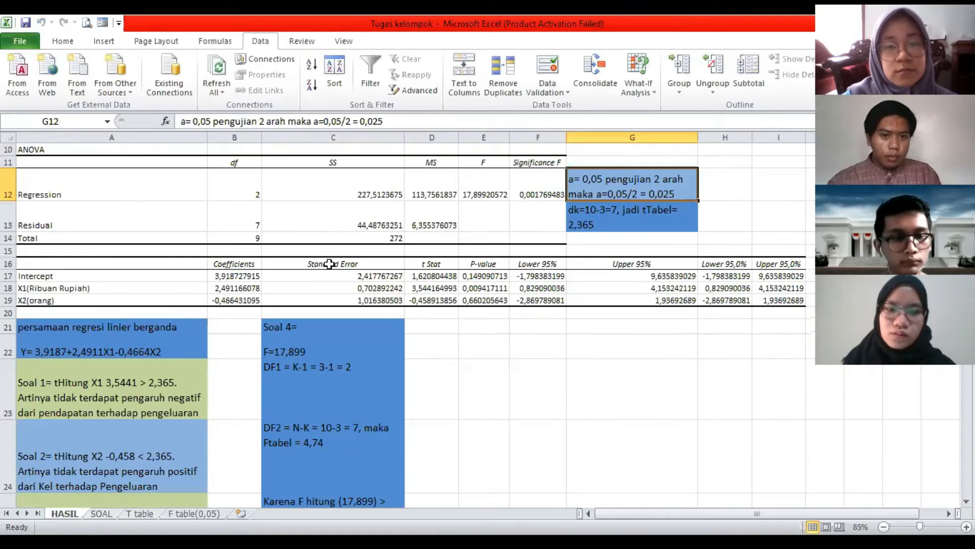
Examine the regression output on the HASIL sheet, comparing the intercept, X1 and X2 coefficients with the written multiple regression equation.
scroll(331, 263, "up", 1)
scroll(330, 264, "up", 2)
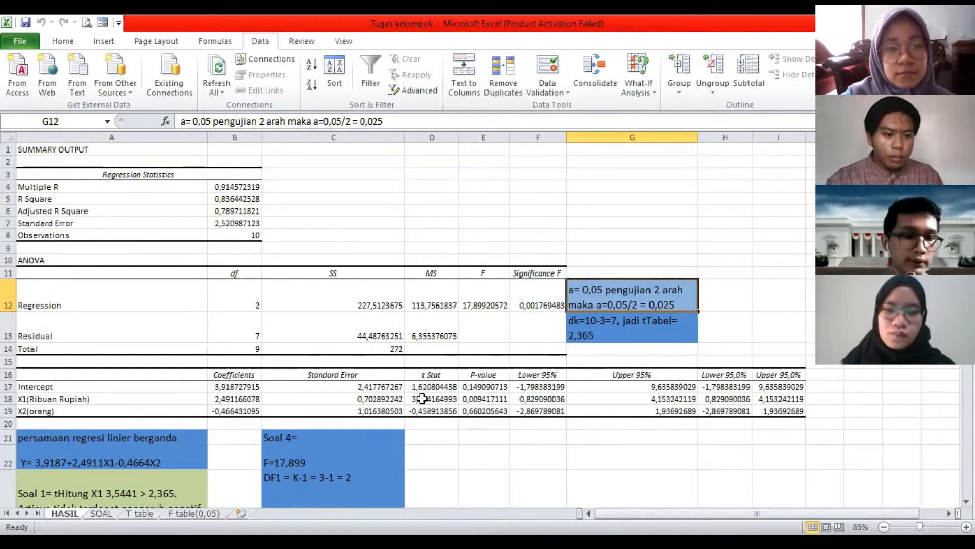
scroll(338, 425, "down", 1)
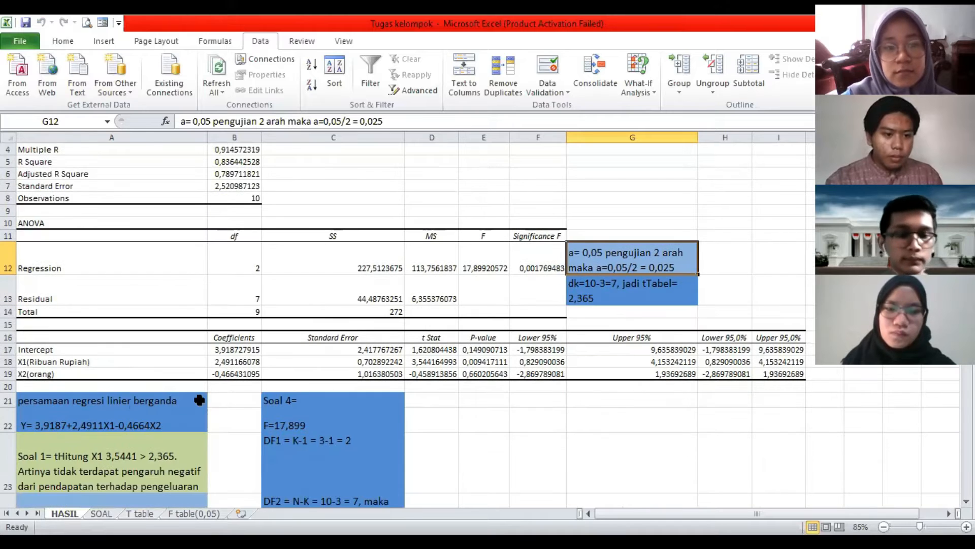
left_click(141, 401)
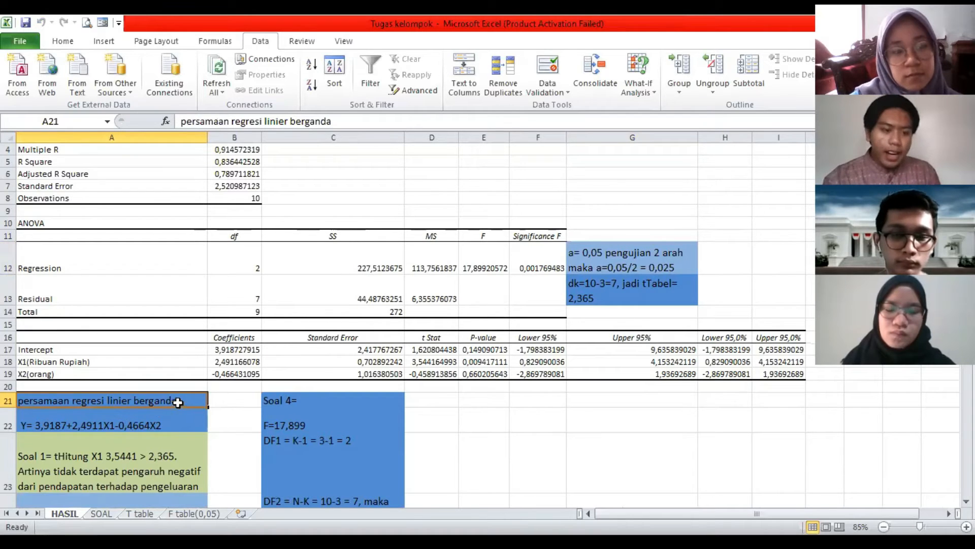
left_click(239, 351)
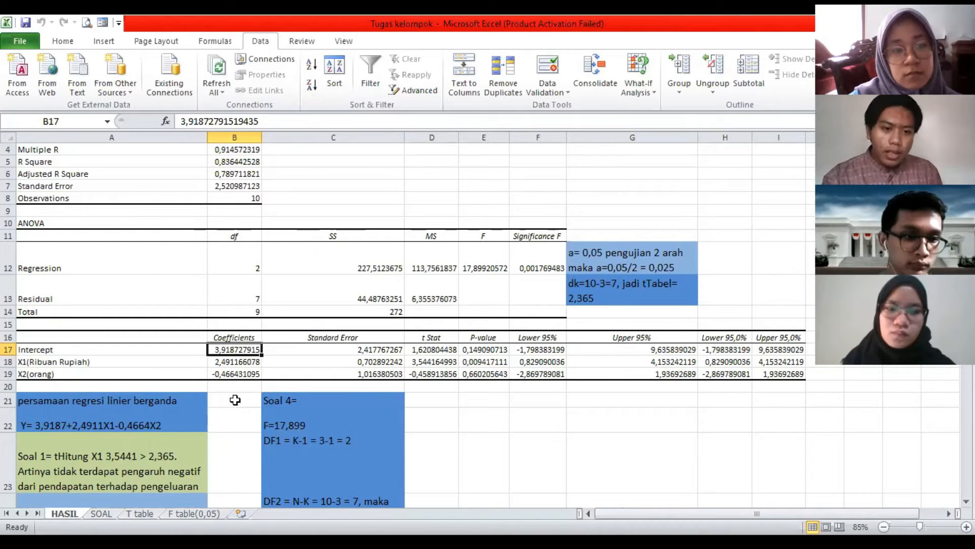
left_click(235, 363)
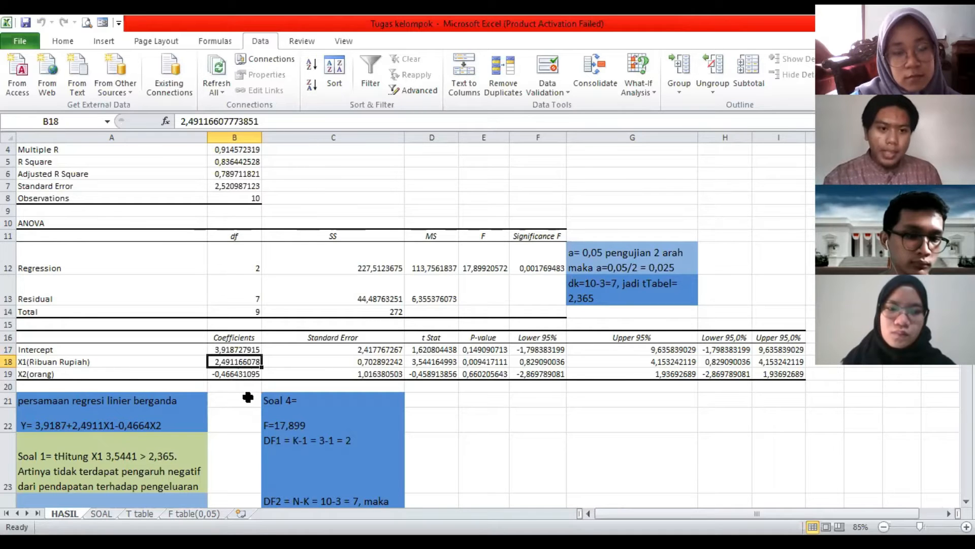
left_click(239, 374)
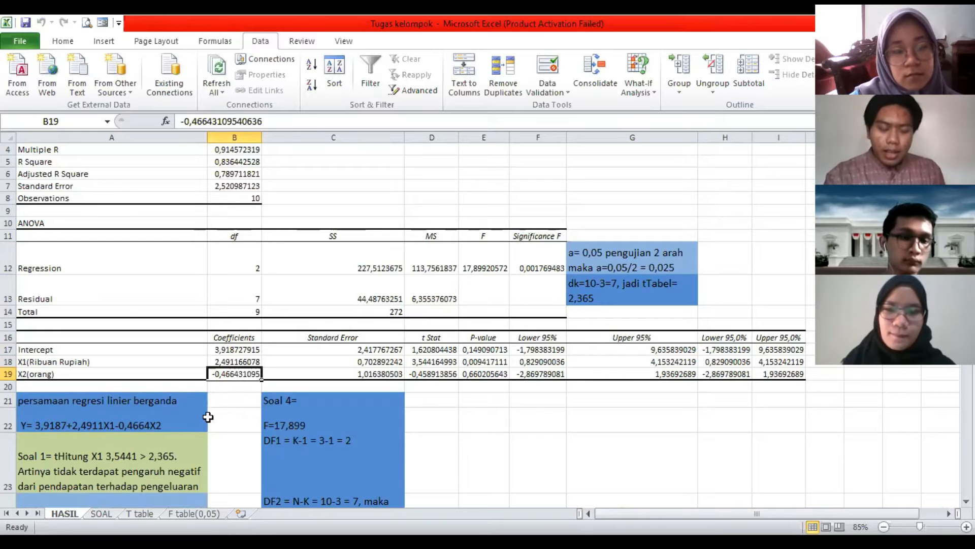
left_click(170, 427)
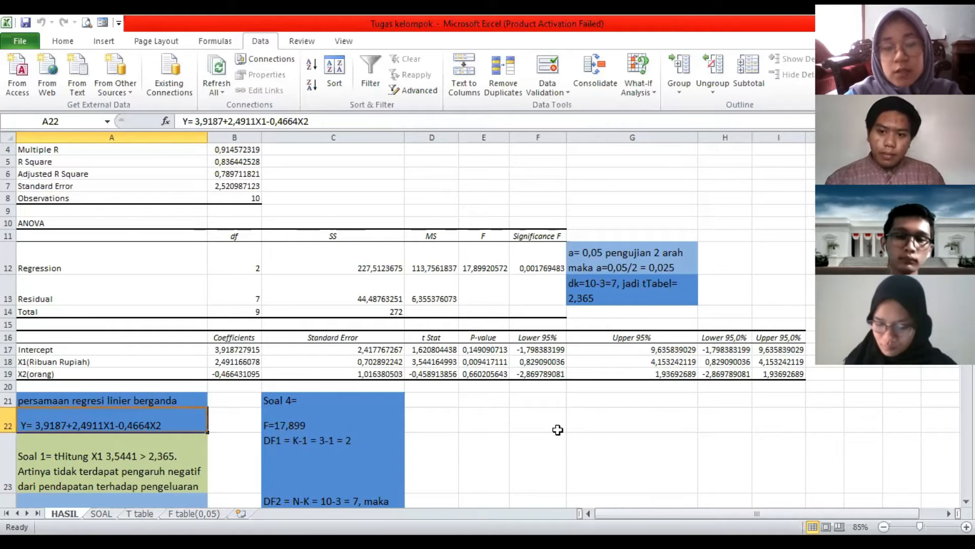
Examine the t Stat of X1 and the notes on the two-way significance level and t-table value.
left_click(508, 386)
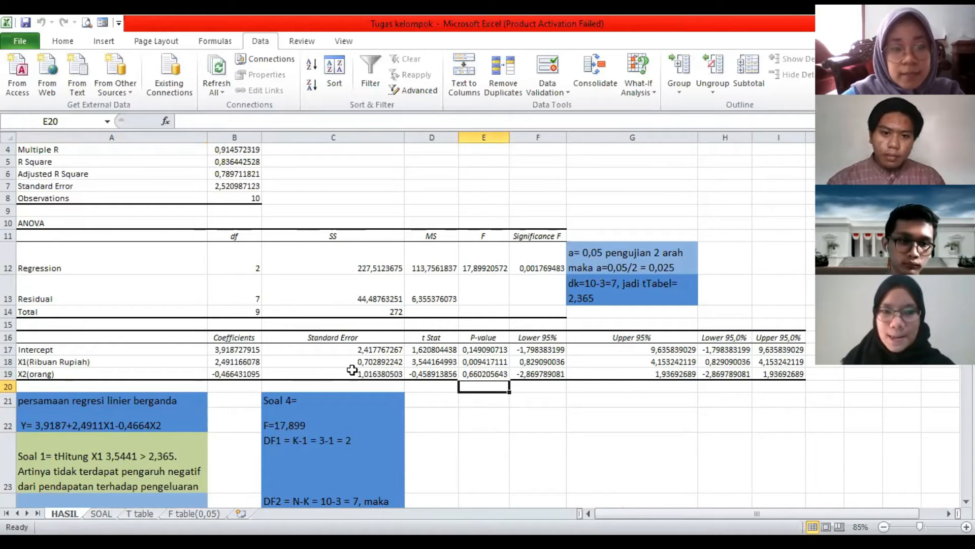
left_click(436, 364)
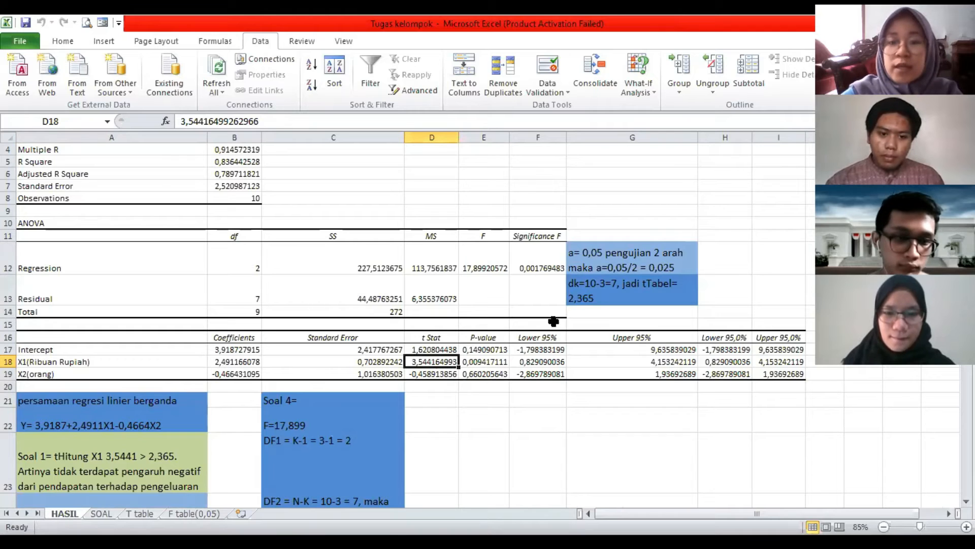
left_click(612, 269)
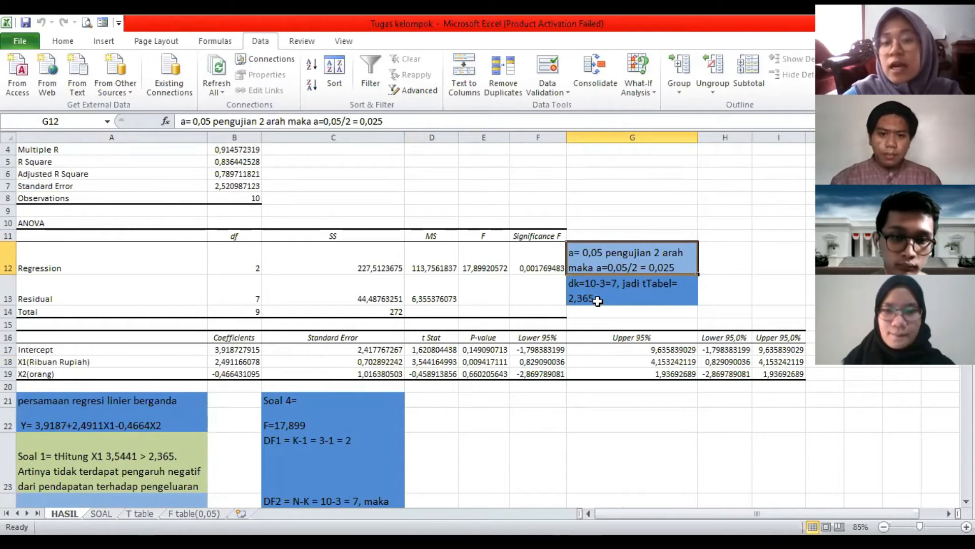
left_click(590, 299)
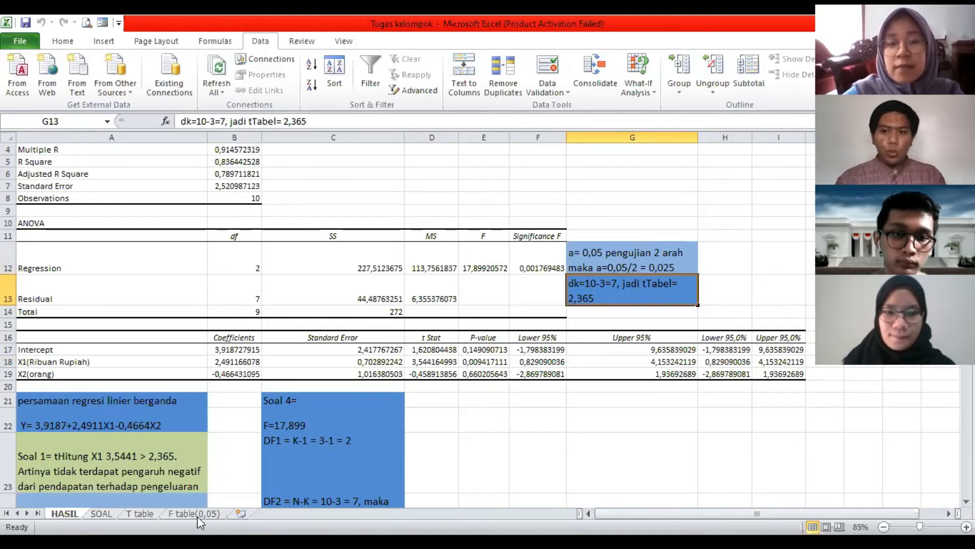
Look up the circled critical t value for 7 degrees of freedom on the T table sheet.
left_click(144, 514)
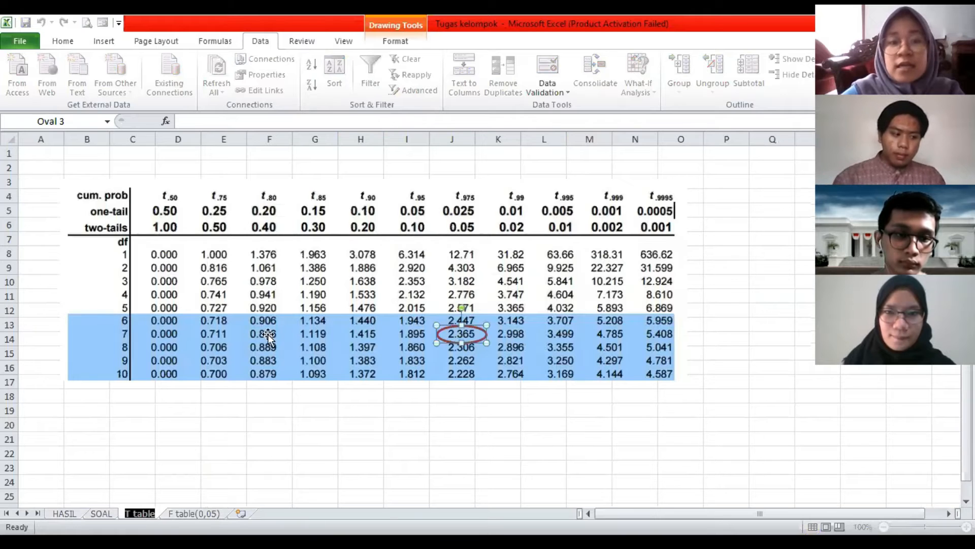
left_click_drag(467, 345, 464, 350)
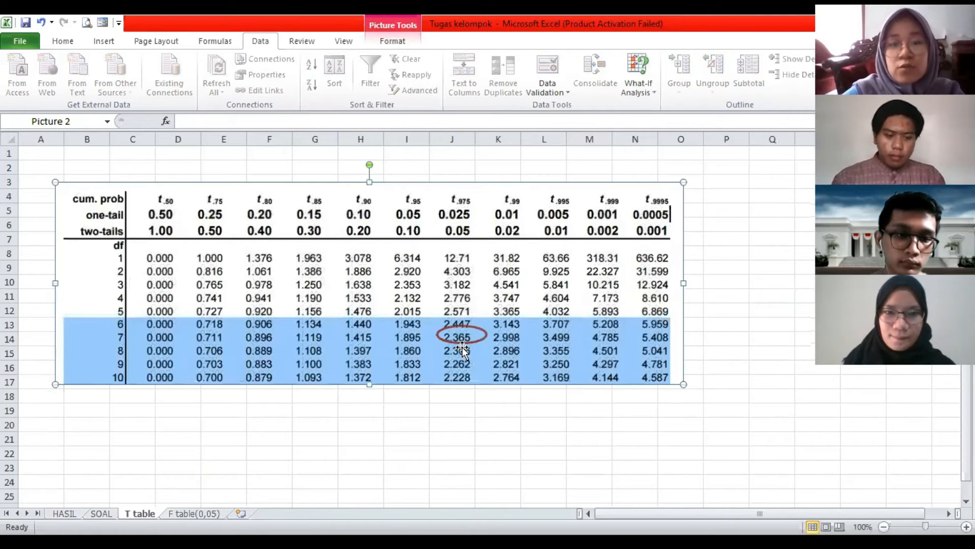
left_click(432, 386)
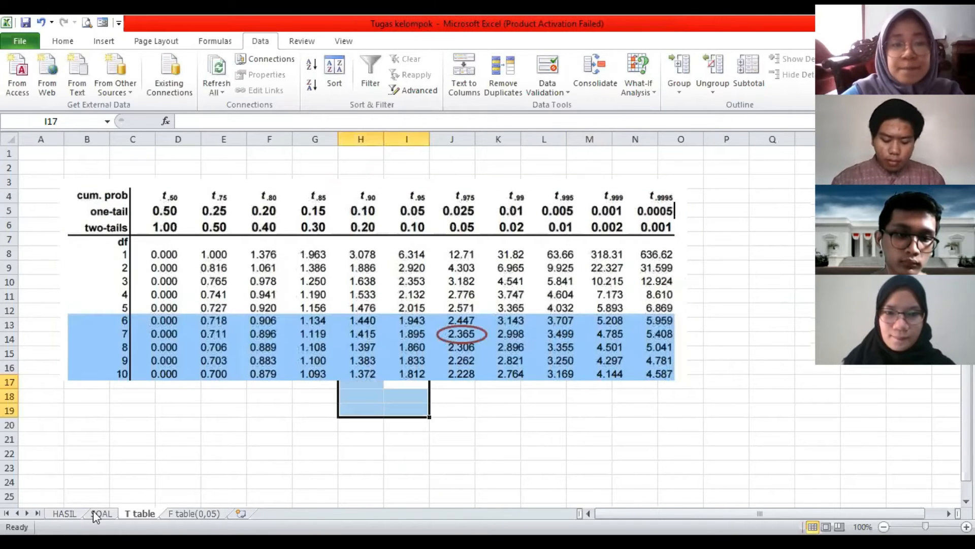
Return to the HASIL sheet and read the Soal 1 conclusion on income's effect on expenditure.
left_click(64, 513)
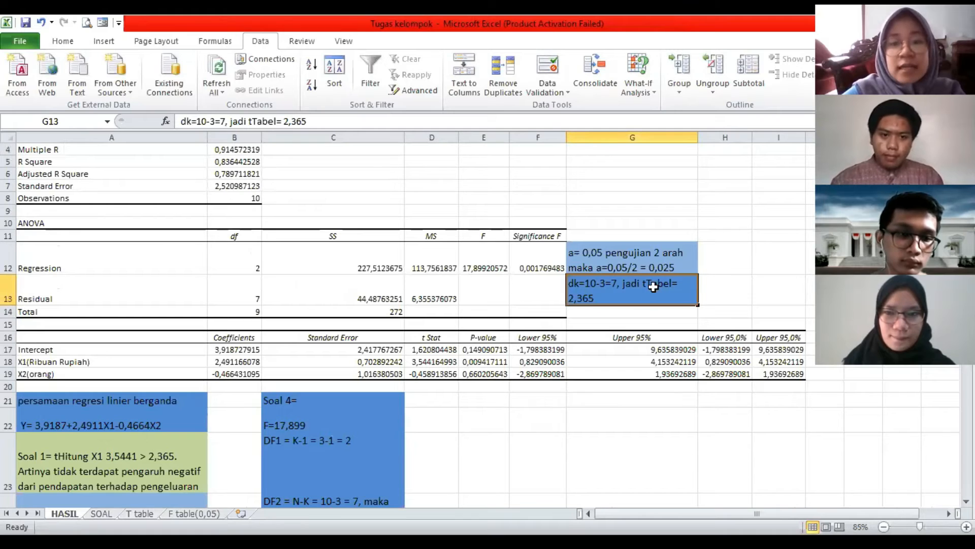
left_click_drag(695, 280, 600, 261)
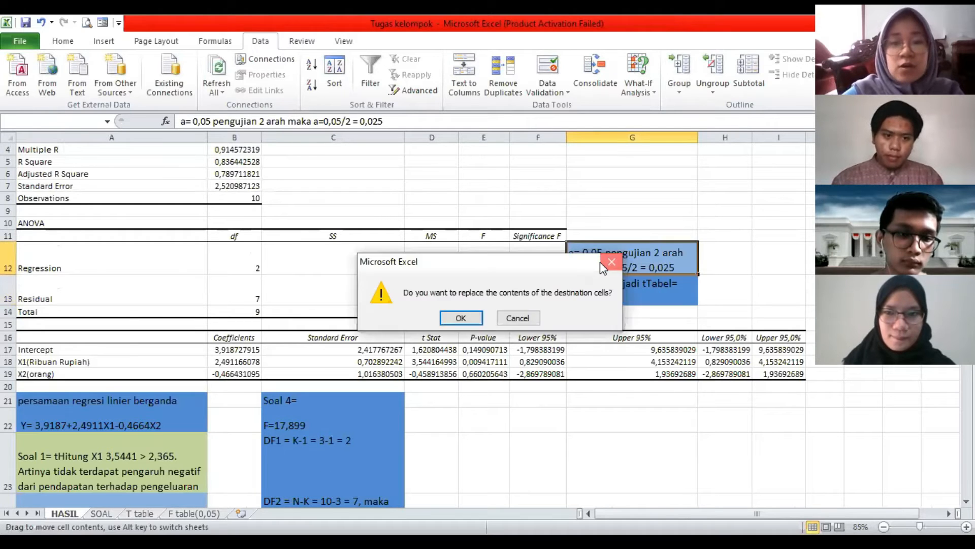
key("Escape")
scroll(590, 322, "down", 4)
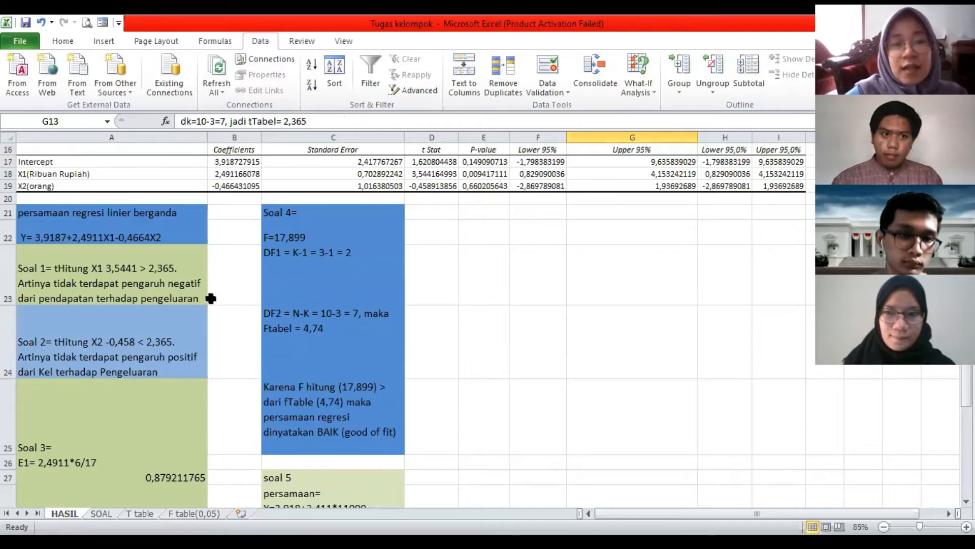
left_click(96, 283)
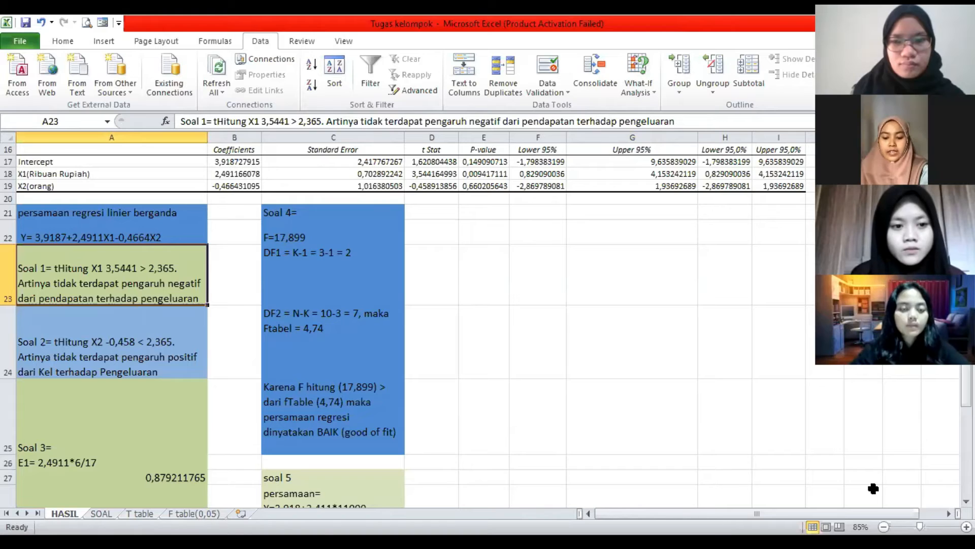
Compare the Soal 2 conclusion on family size with the t Stat of X2 in the regression output.
left_click(136, 365)
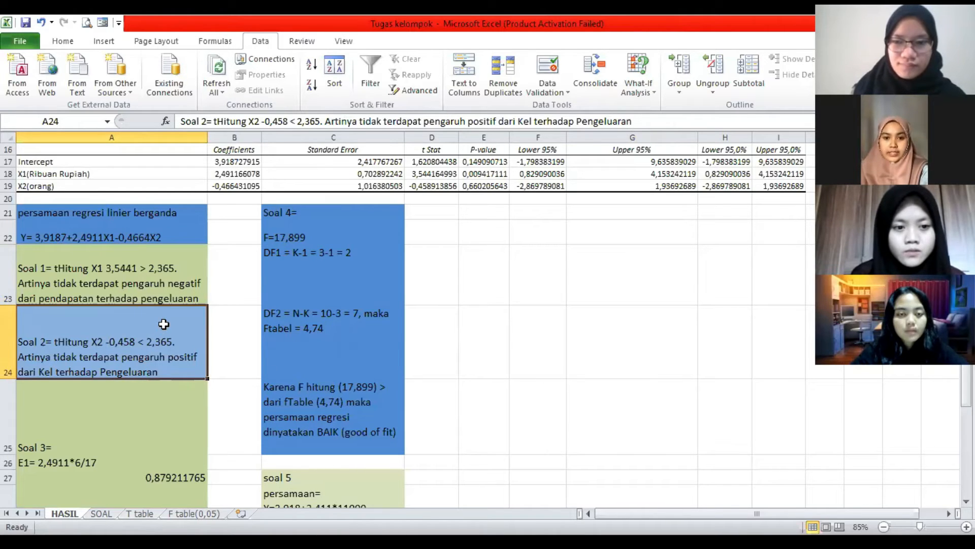
left_click(446, 187)
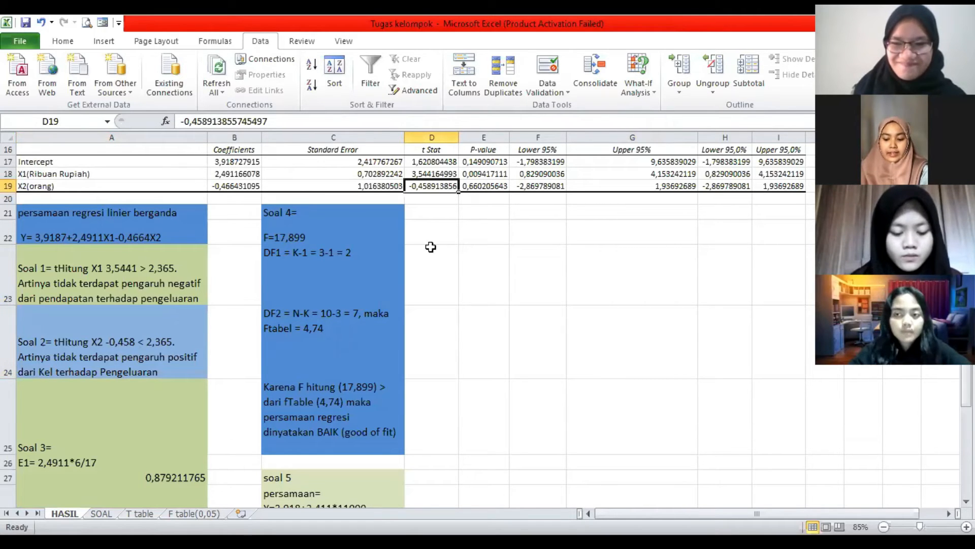
left_click(161, 345)
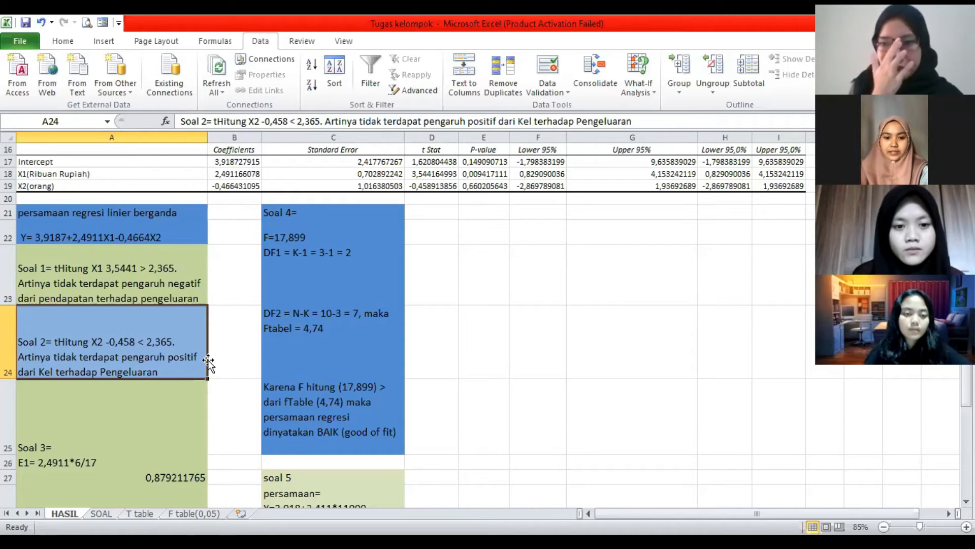
Examine the Soal 3 calculation of E1, checking its expression and result cell against the X1 coefficient.
scroll(208, 360, "down", 3)
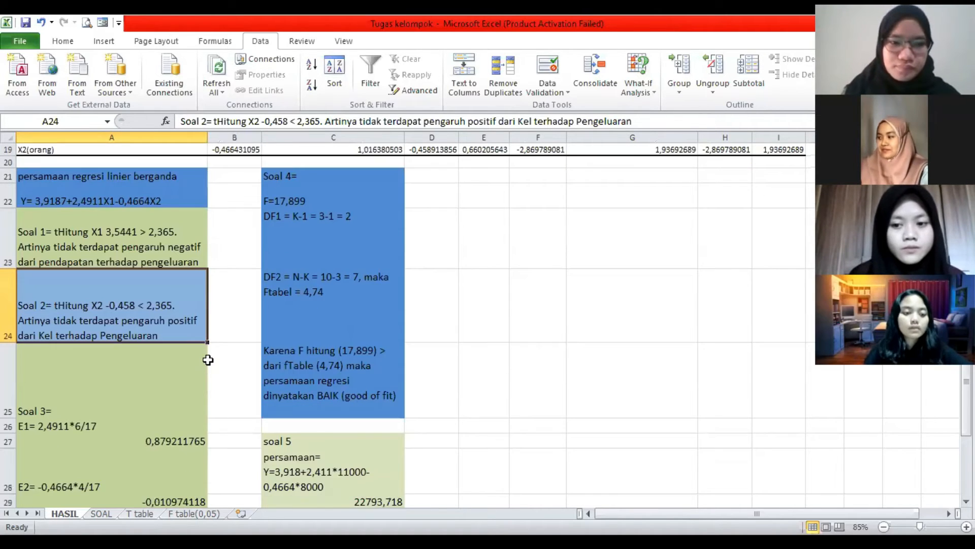
scroll(208, 360, "up", 1)
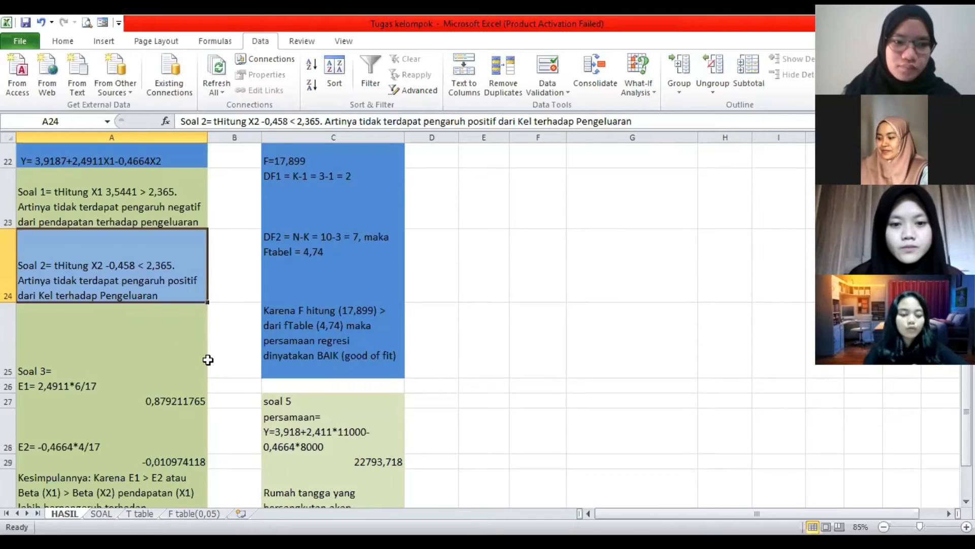
left_click(154, 400)
left_click(150, 385)
left_click(148, 371)
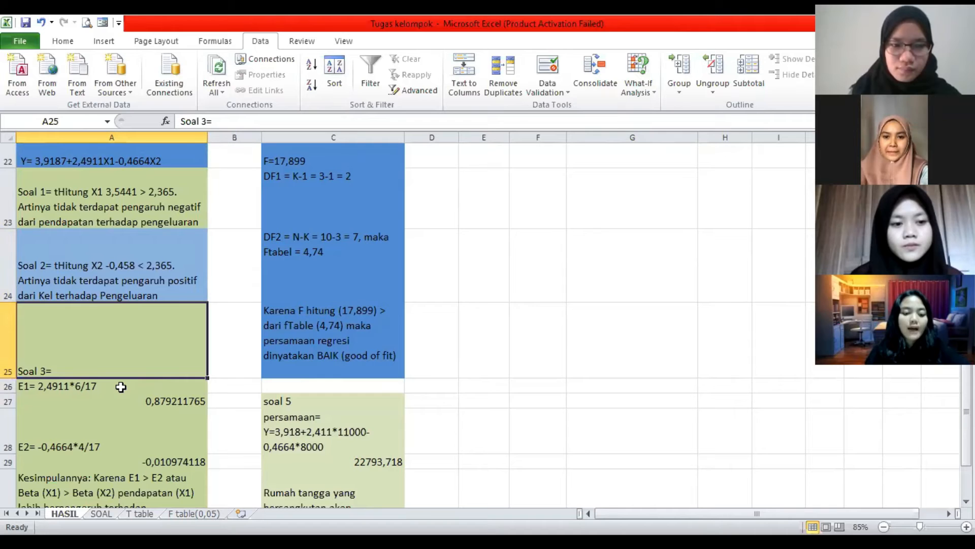
scroll(140, 384, "up", 1)
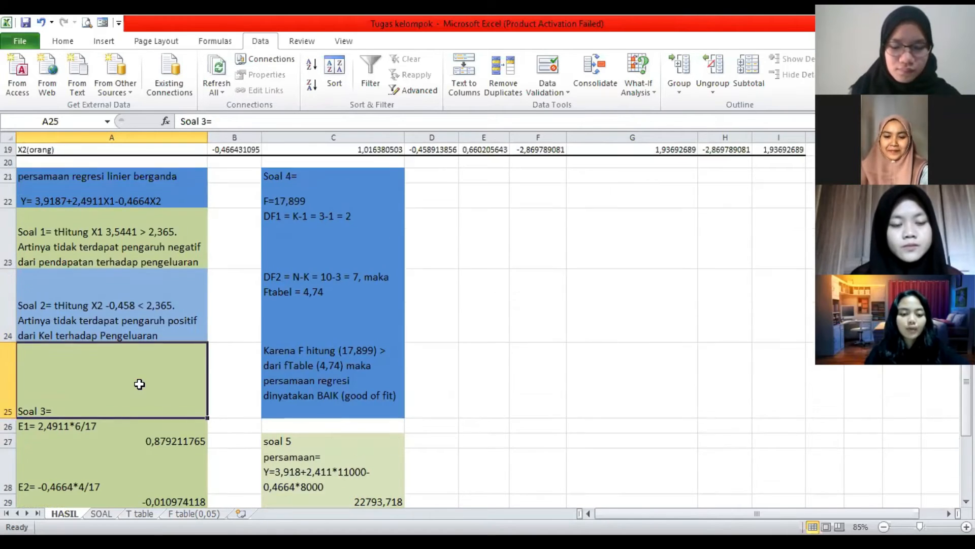
scroll(140, 384, "up", 2)
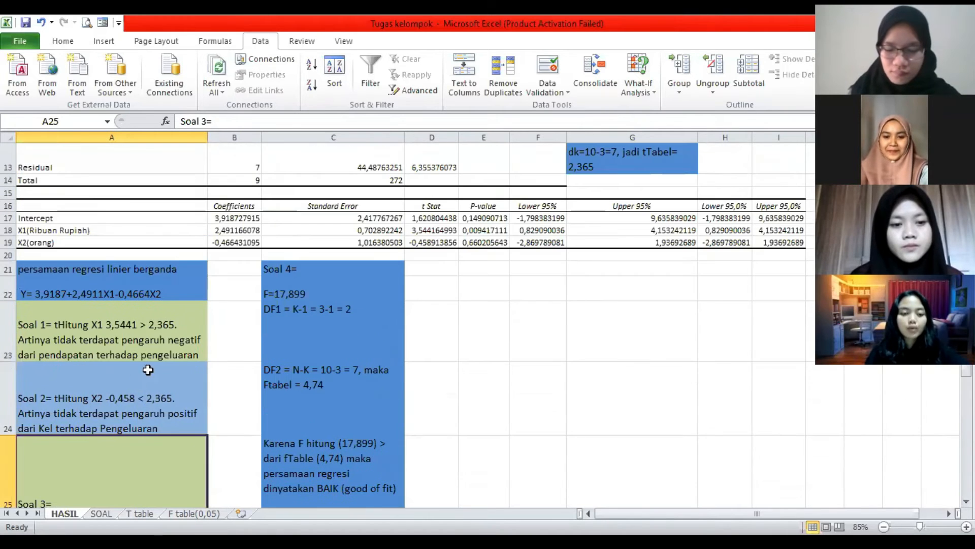
left_click(249, 230)
scroll(252, 359, "down", 1)
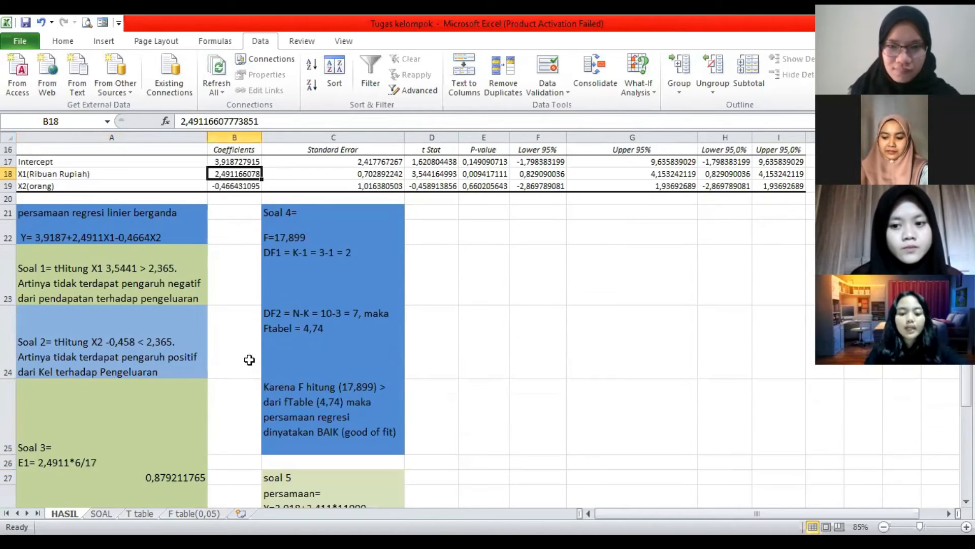
scroll(250, 359, "down", 1)
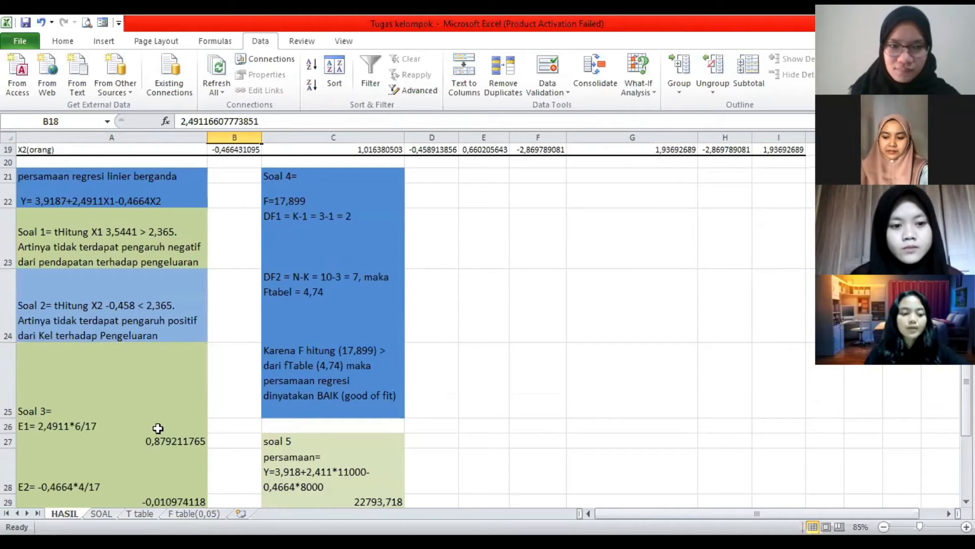
left_click(82, 431)
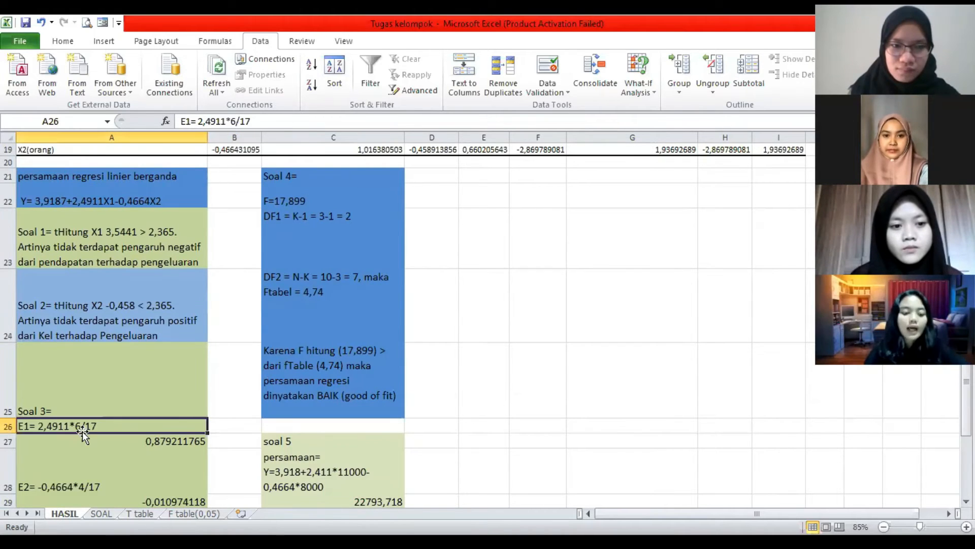
left_click(193, 441)
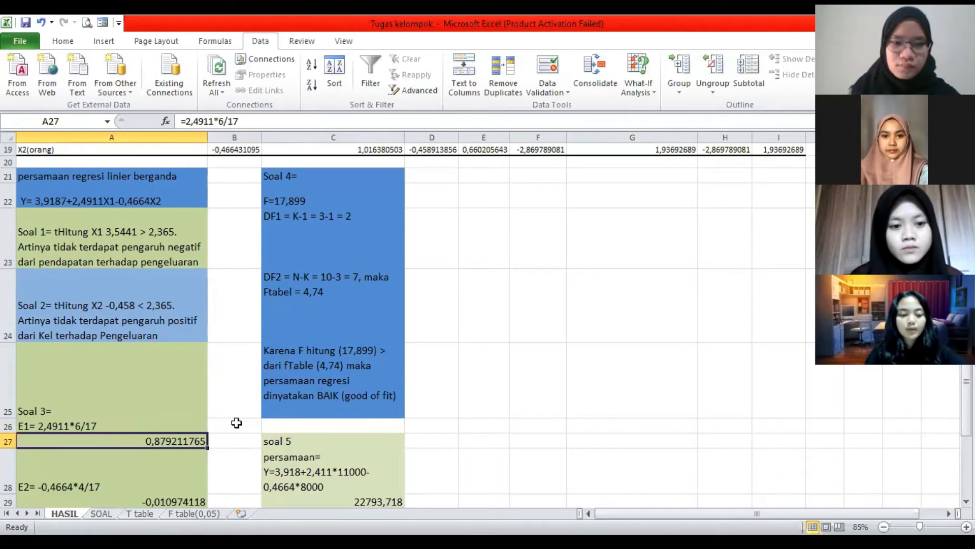
Check the X2 coefficient against the E2 calculation, and read the Soal 3 conclusion comparing E1 and E2.
scroll(230, 424, "down", 1)
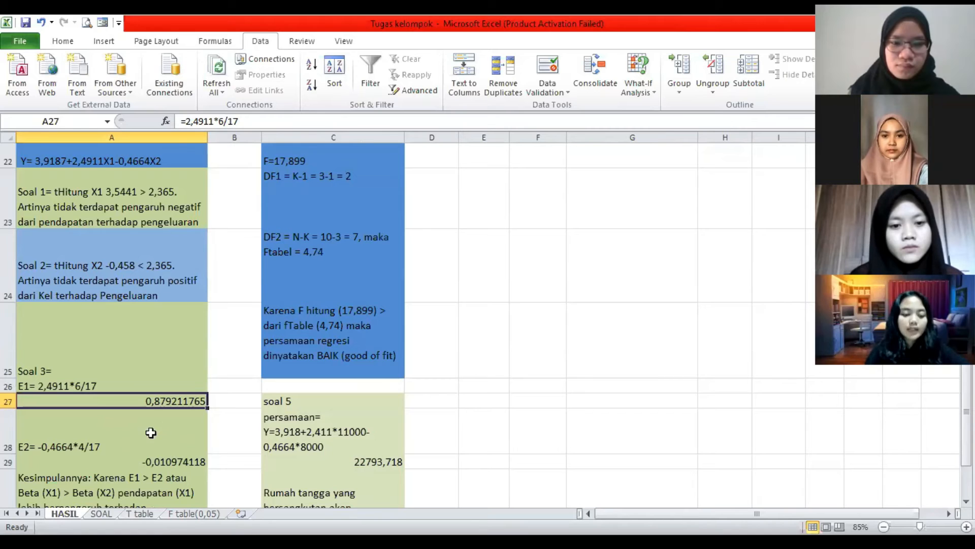
scroll(196, 385, "up", 4)
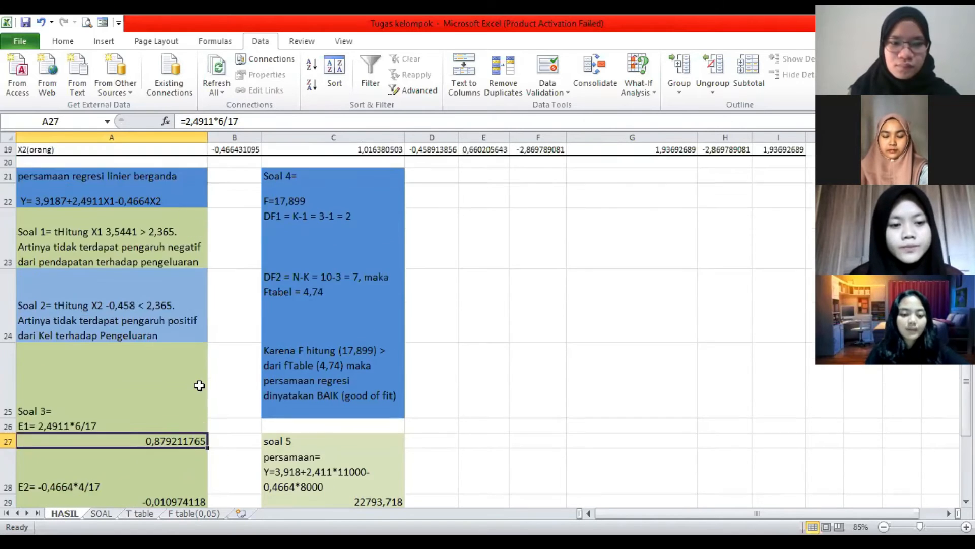
left_click(231, 301)
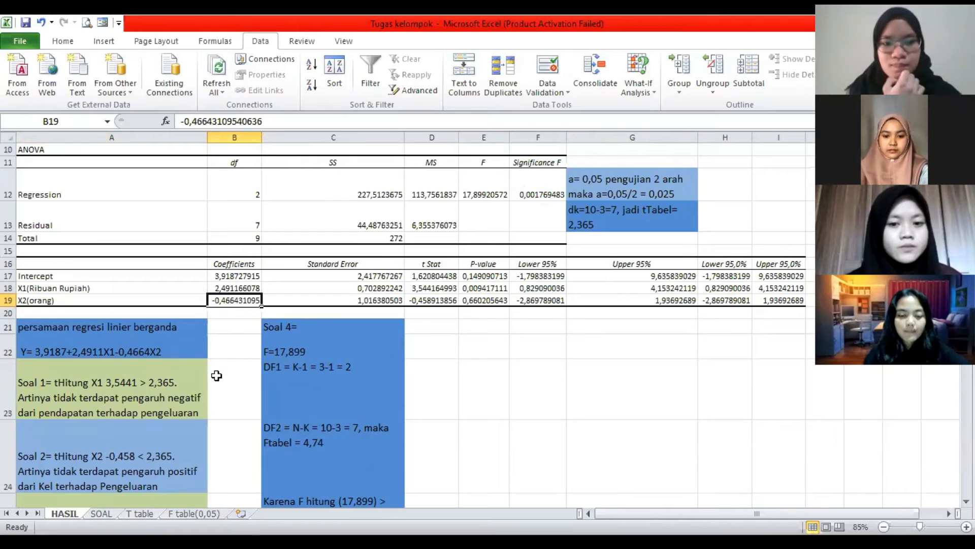
scroll(216, 376, "down", 6)
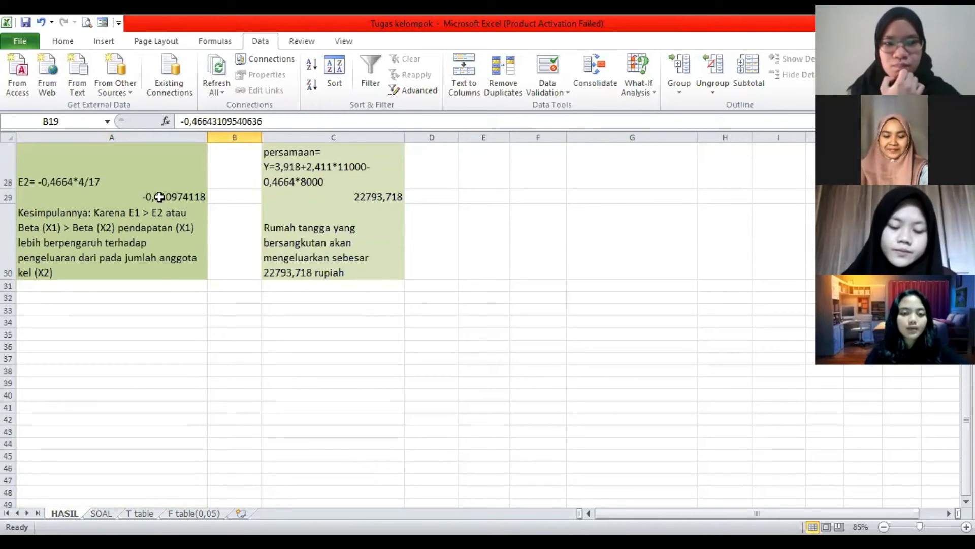
left_click(124, 183)
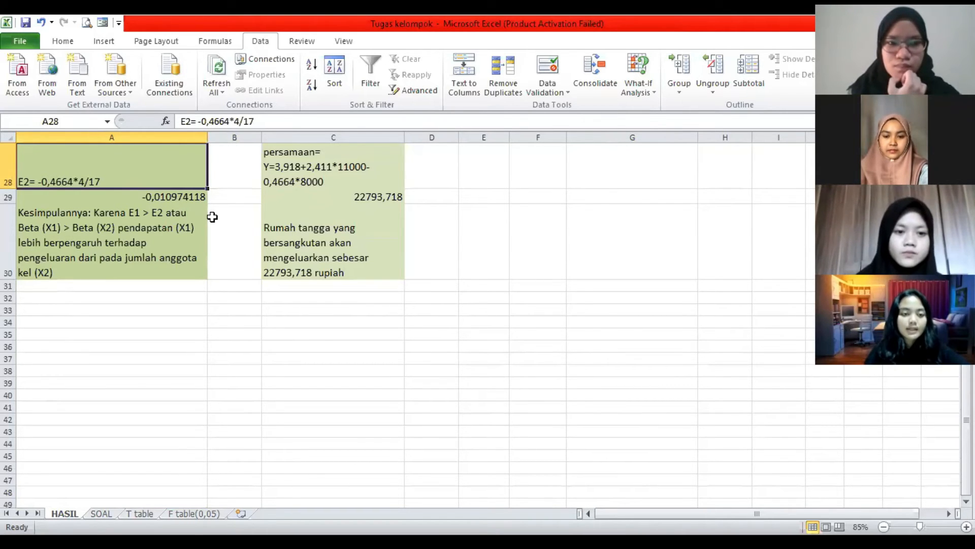
left_click(204, 196)
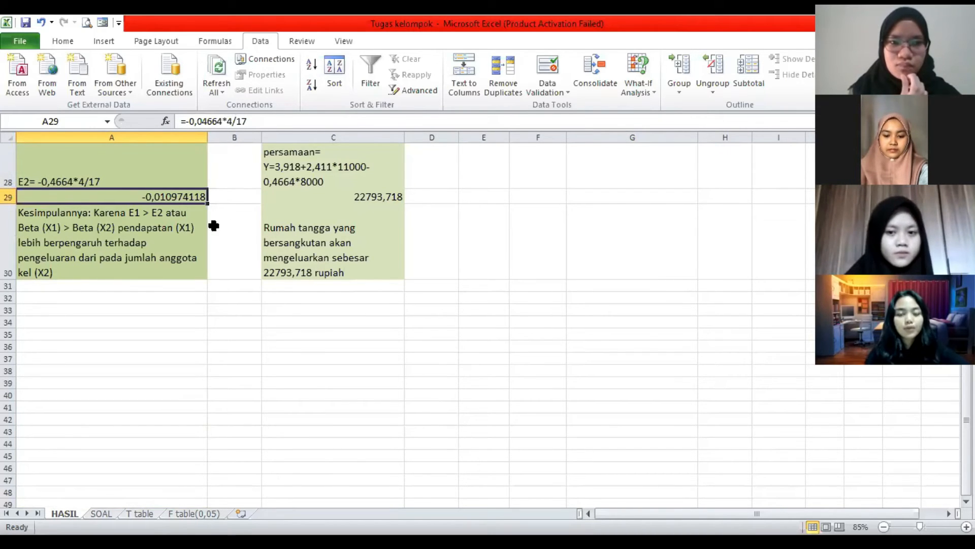
left_click(165, 239)
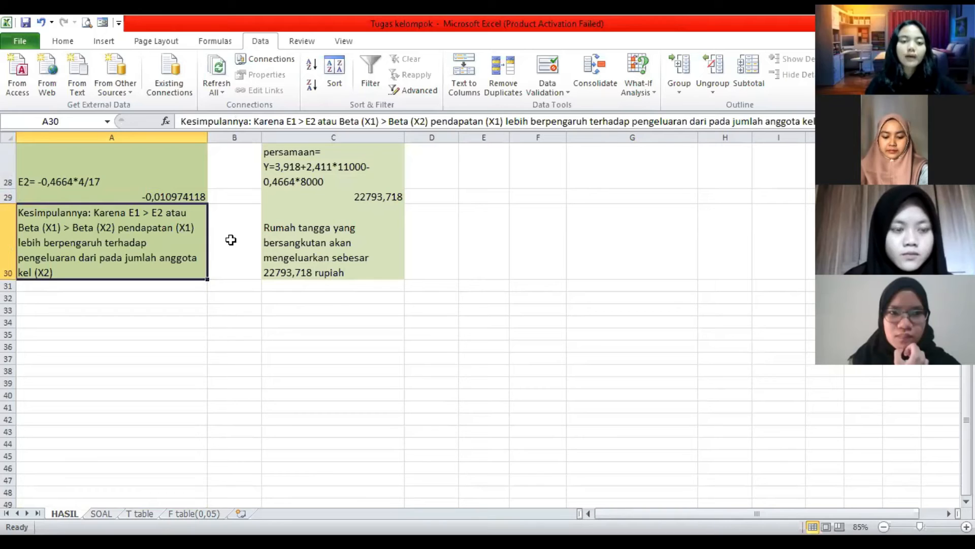
Compare the F value noted under Soal 4 with the F statistic in the ANOVA table.
scroll(231, 239, "up", 3)
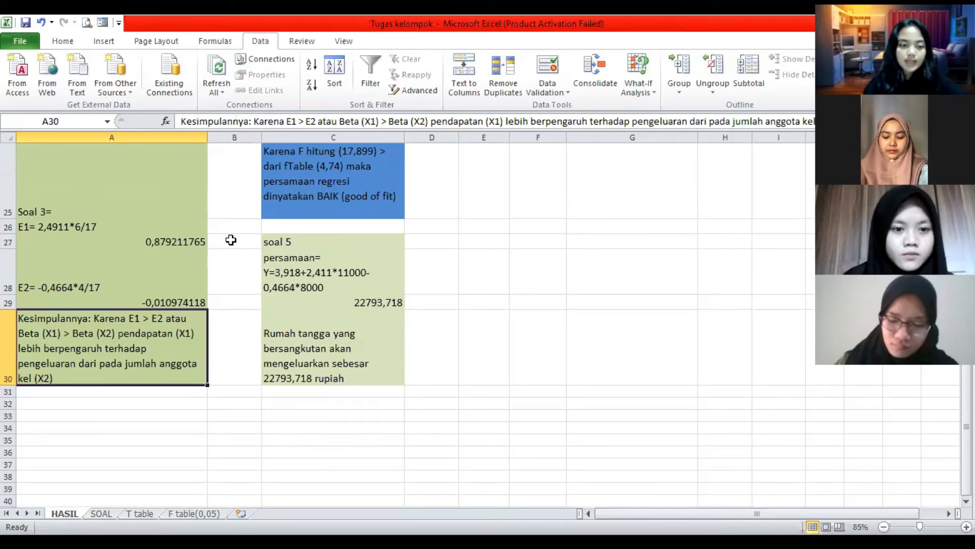
scroll(231, 240, "up", 2)
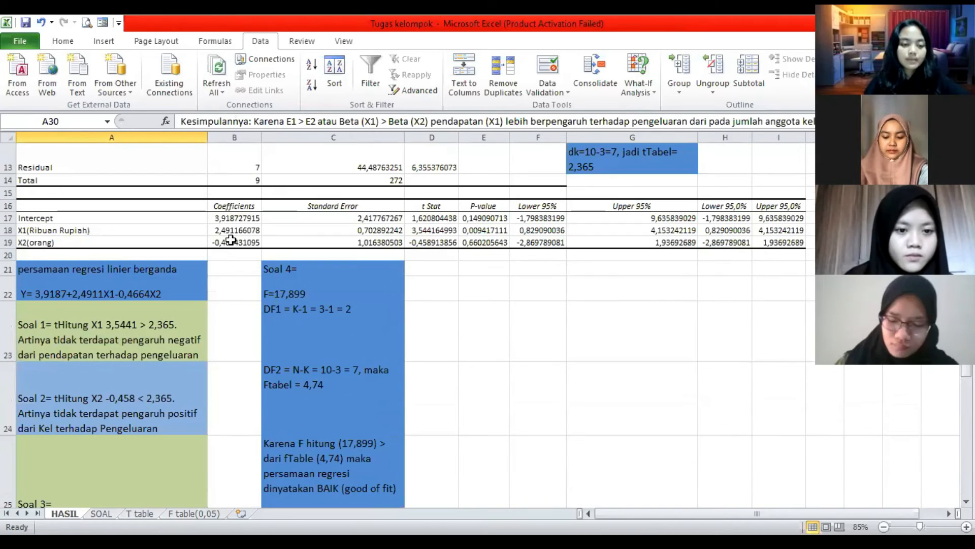
left_click(305, 269)
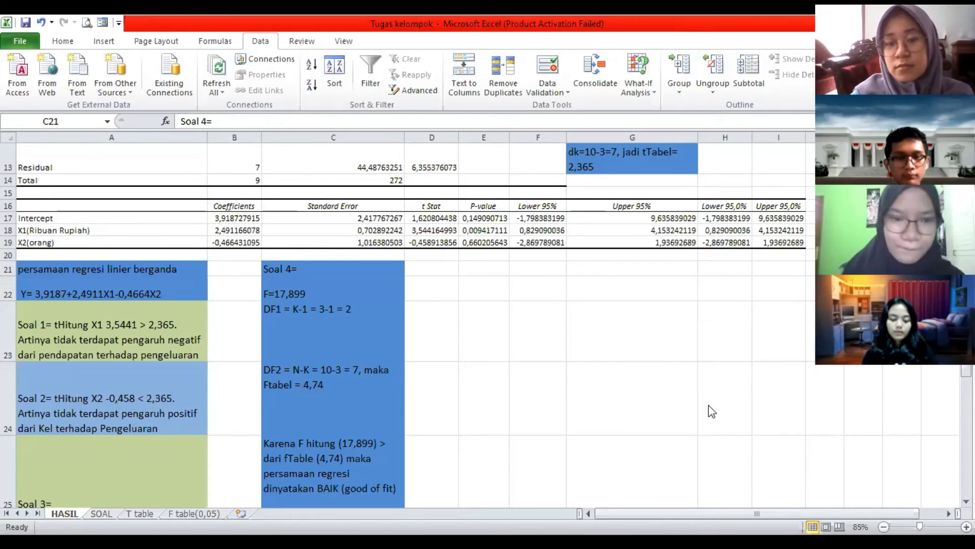
left_click(335, 274)
scroll(335, 271, "up", 4)
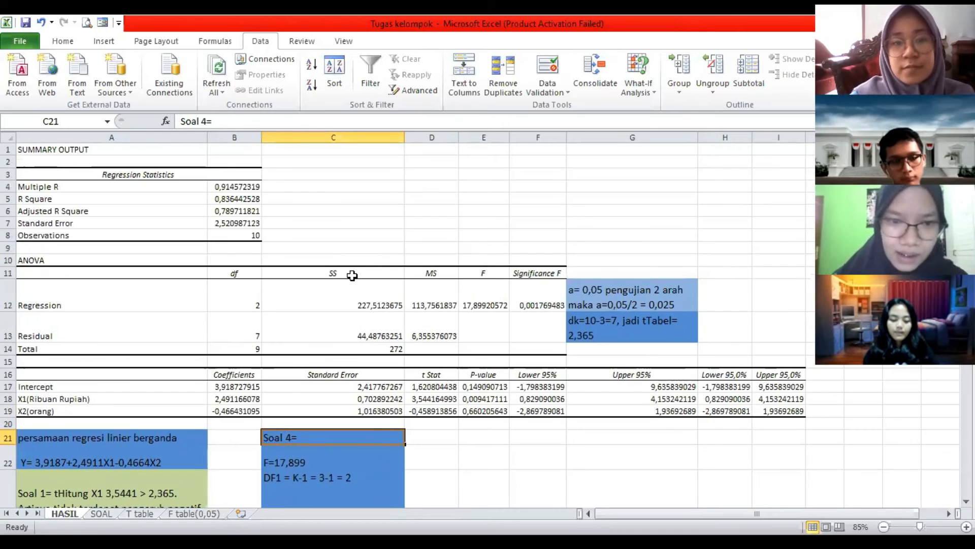
left_click(491, 310)
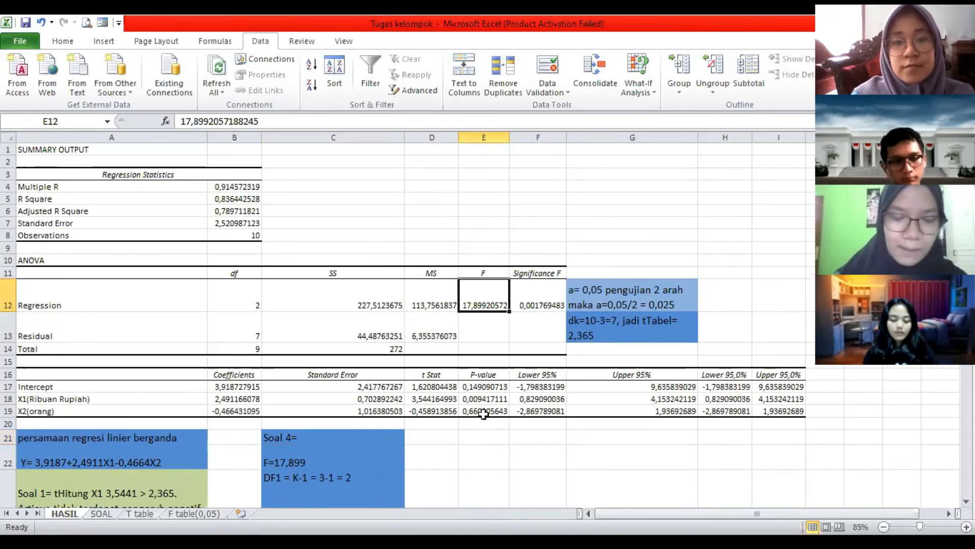
left_click(350, 467)
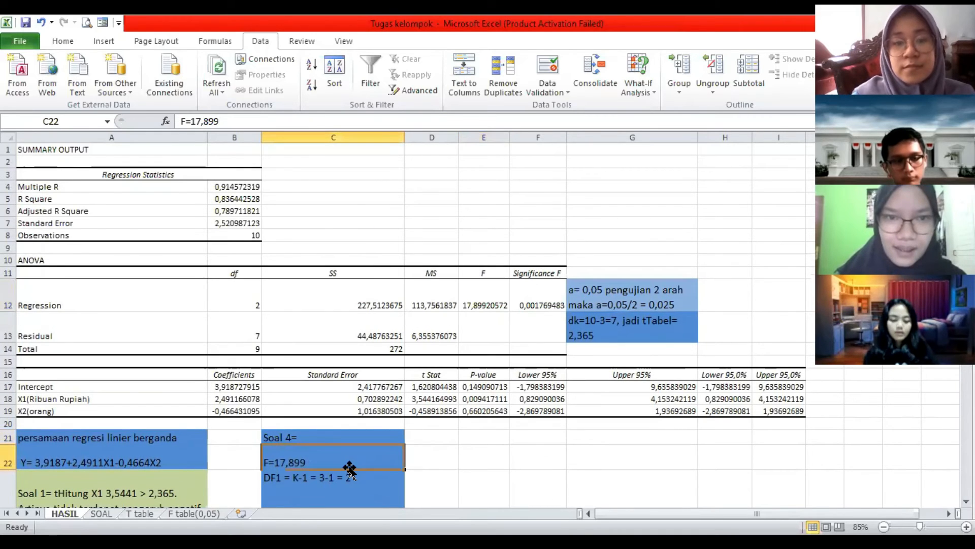
Read the DF1 and DF2 degrees-of-freedom calculations in the Soal 4 answer.
scroll(350, 468, "down", 1)
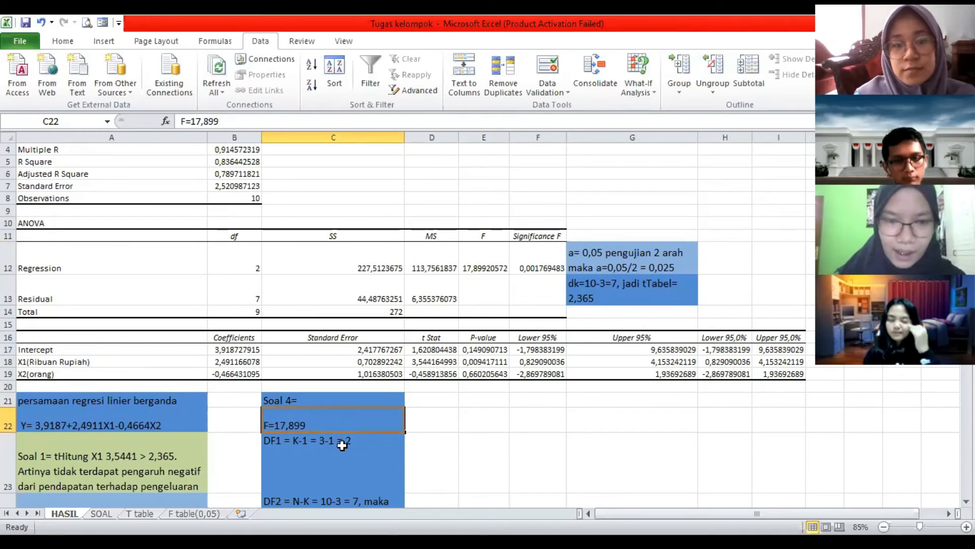
left_click(301, 445)
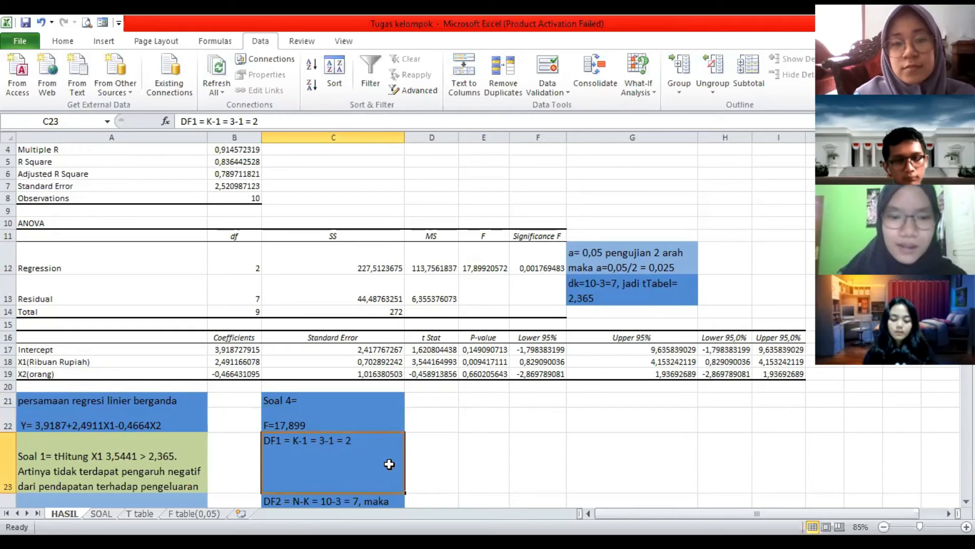
scroll(381, 465, "down", 1)
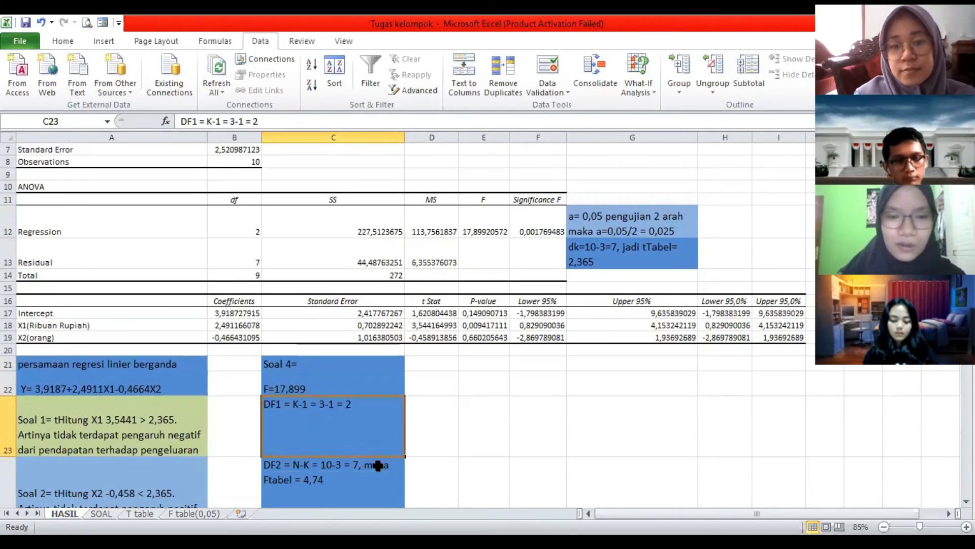
scroll(360, 432, "down", 1)
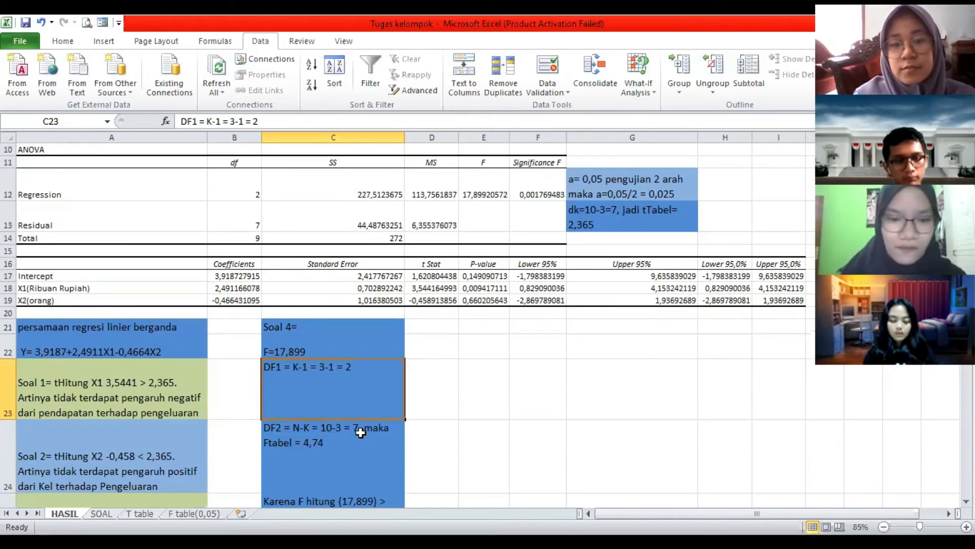
scroll(361, 432, "down", 1)
key("Down")
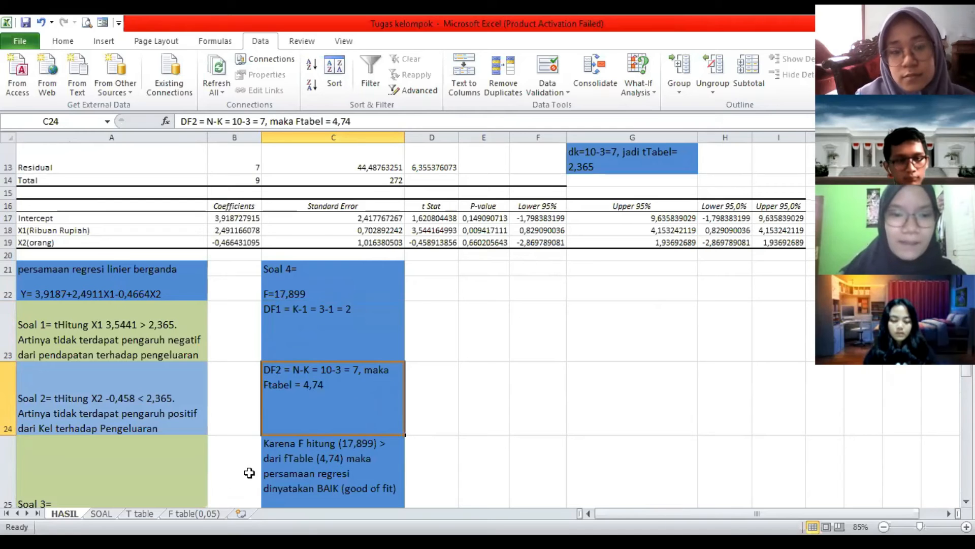
Look up the circled critical value on the F table(0,05) sheet, and read the Soal 4 goodness-of-fit conclusion on HASIL.
left_click(193, 514)
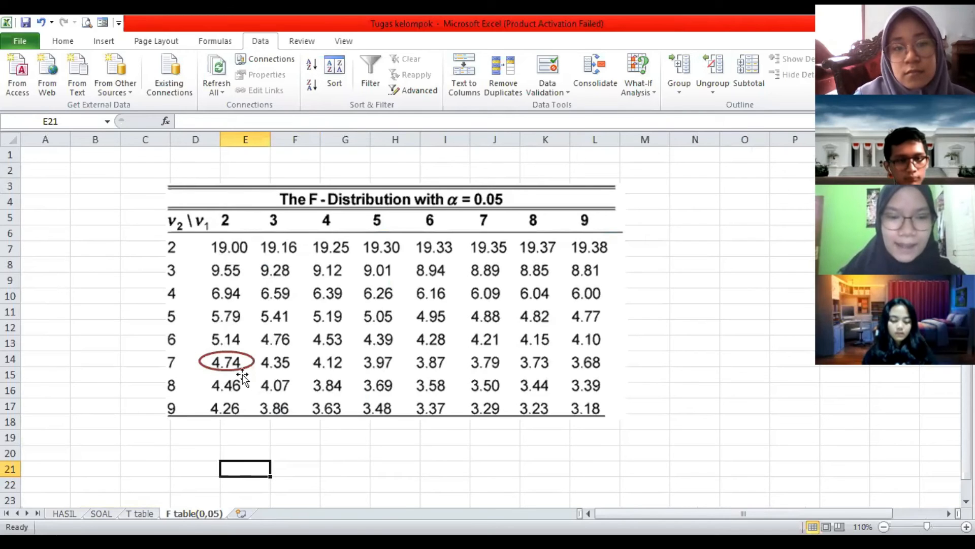
left_click(70, 513)
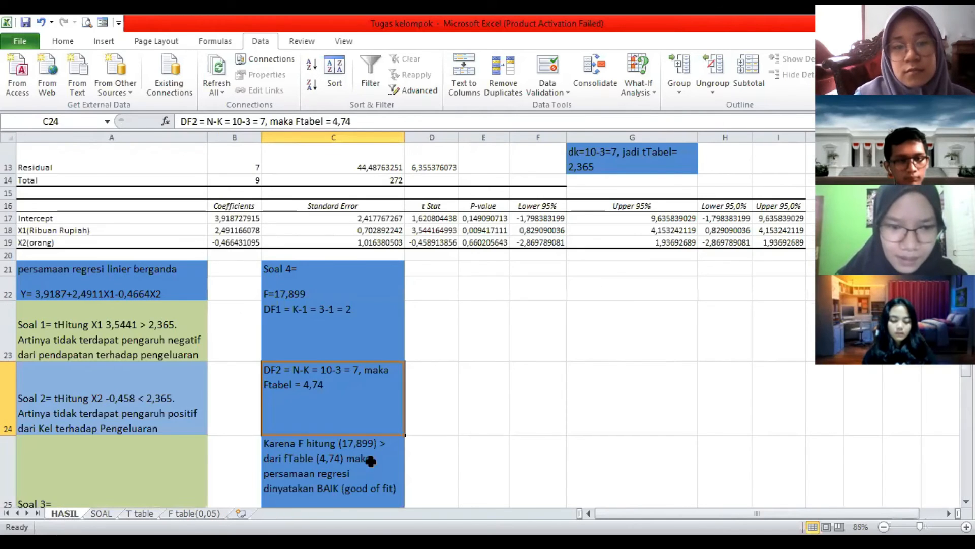
scroll(371, 455, "down", 1)
left_click(355, 421)
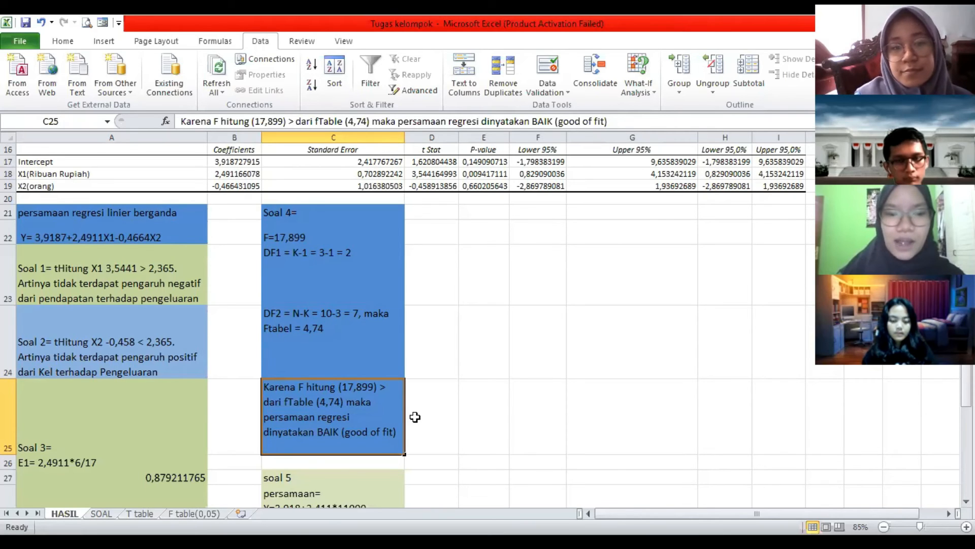
Examine the Soal 5 prediction equation, its result cell and the written conclusion on household expenditure.
scroll(415, 417, "down", 3)
key("Down")
key("Down")
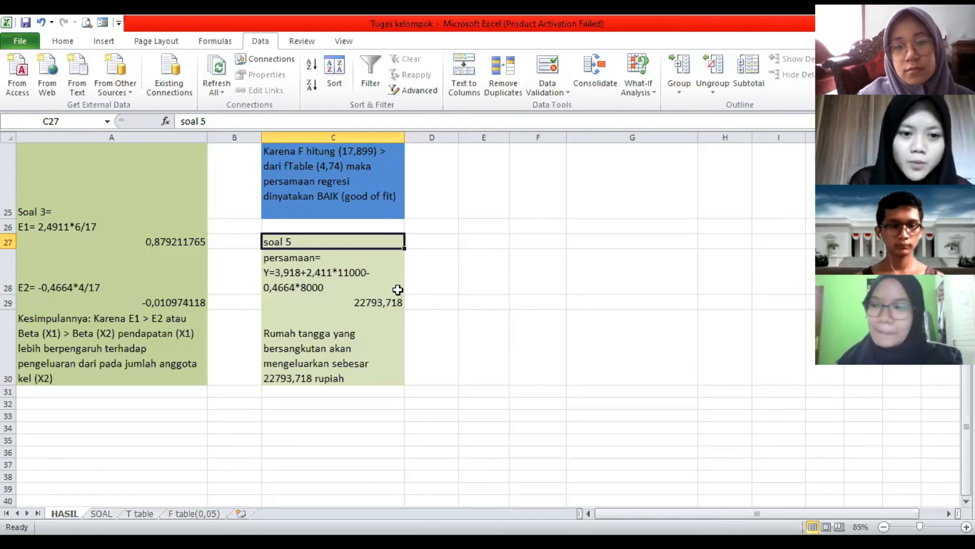
left_click(296, 278)
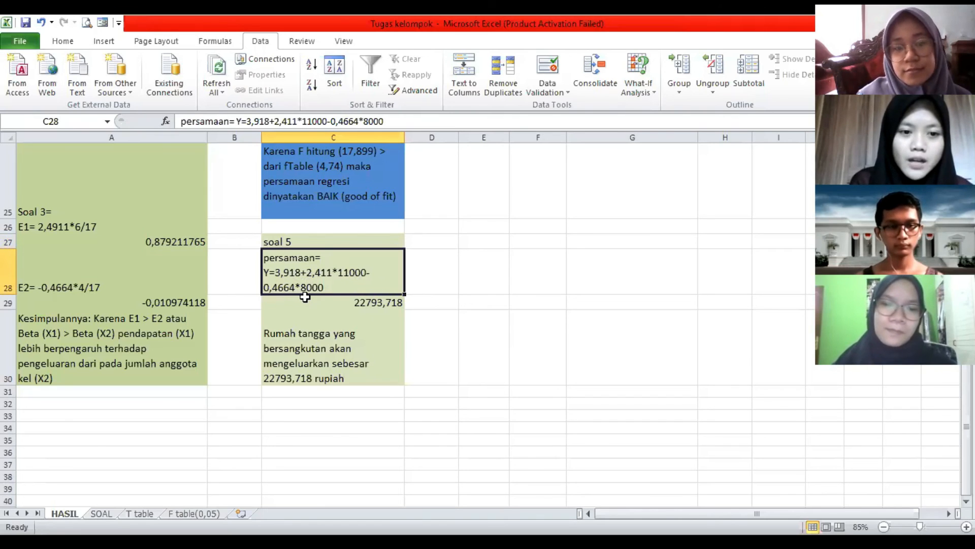
left_click(338, 305)
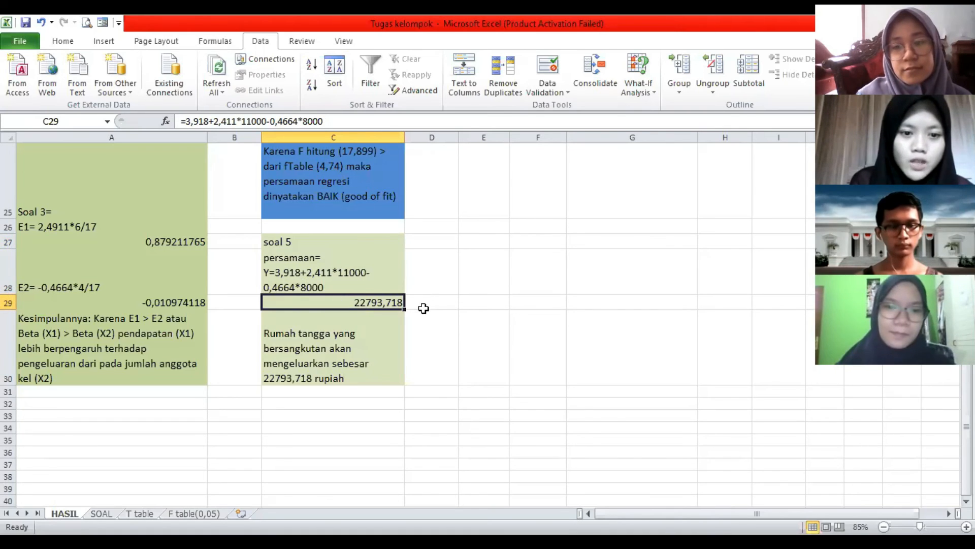
left_click(383, 338)
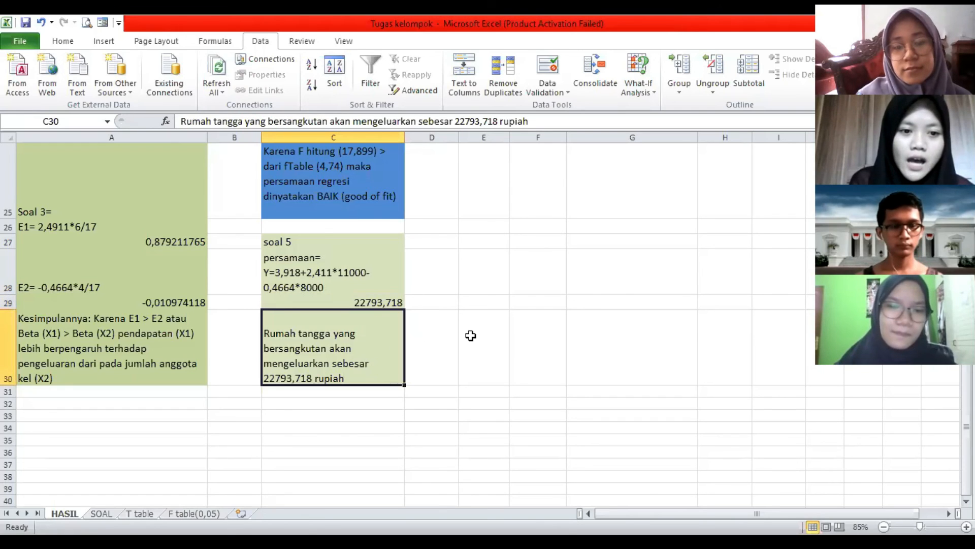